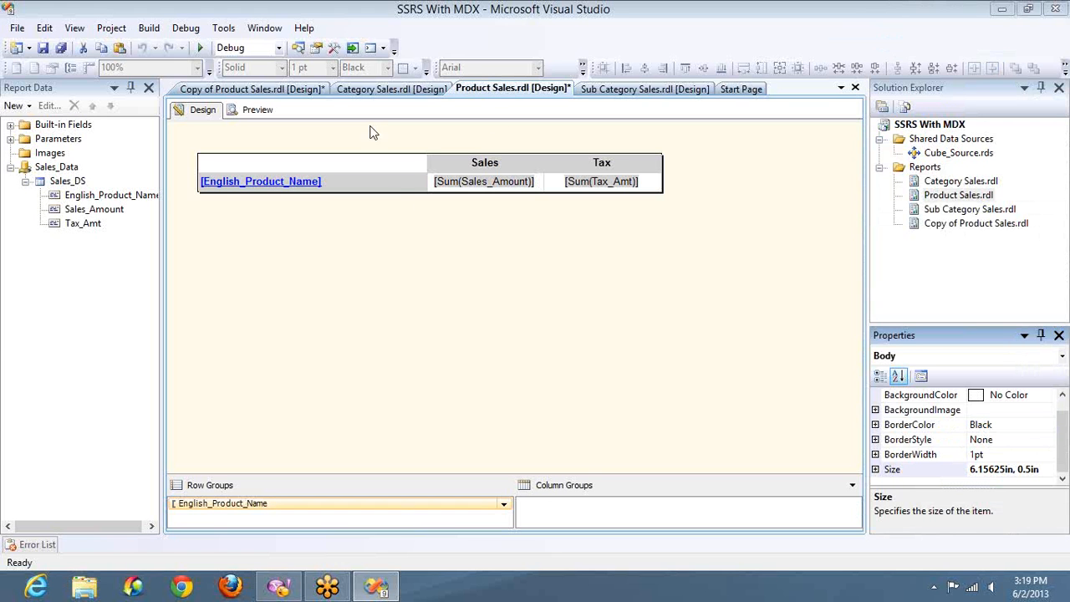
# - Exclude the Category Sales.rdl and Sub Category Sales.rdl reports from the project
pyautogui.rightClick(932, 182)
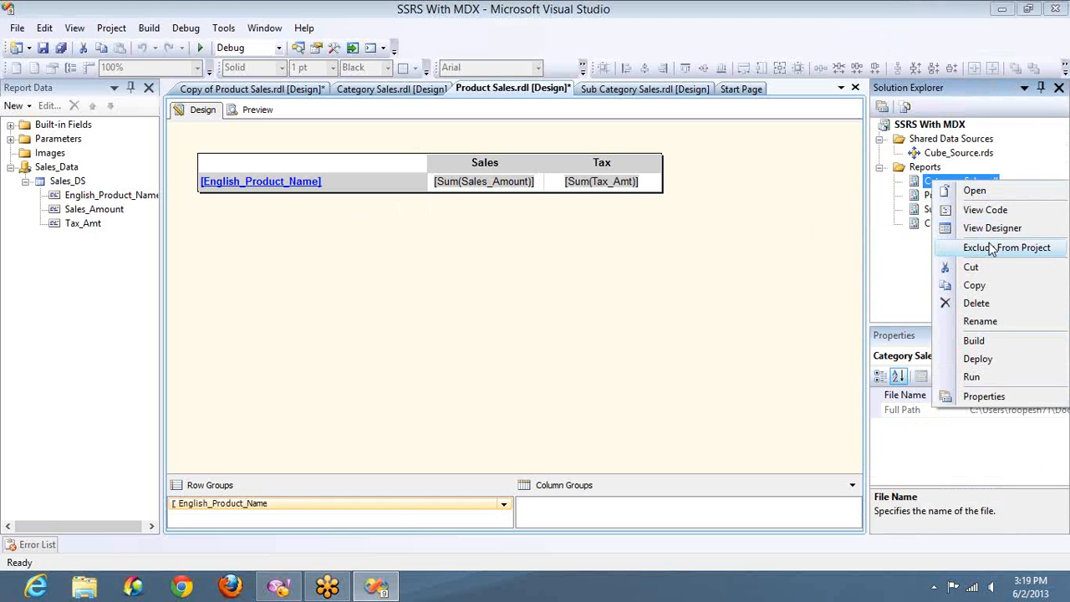
pyautogui.click(995, 247)
pyautogui.rightClick(953, 197)
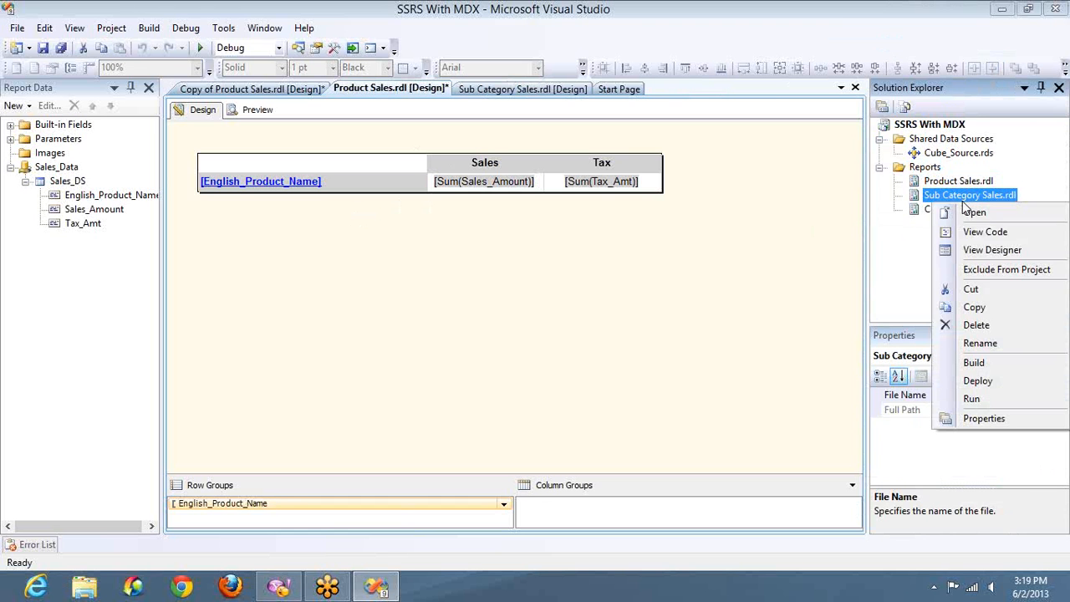
pyautogui.click(990, 271)
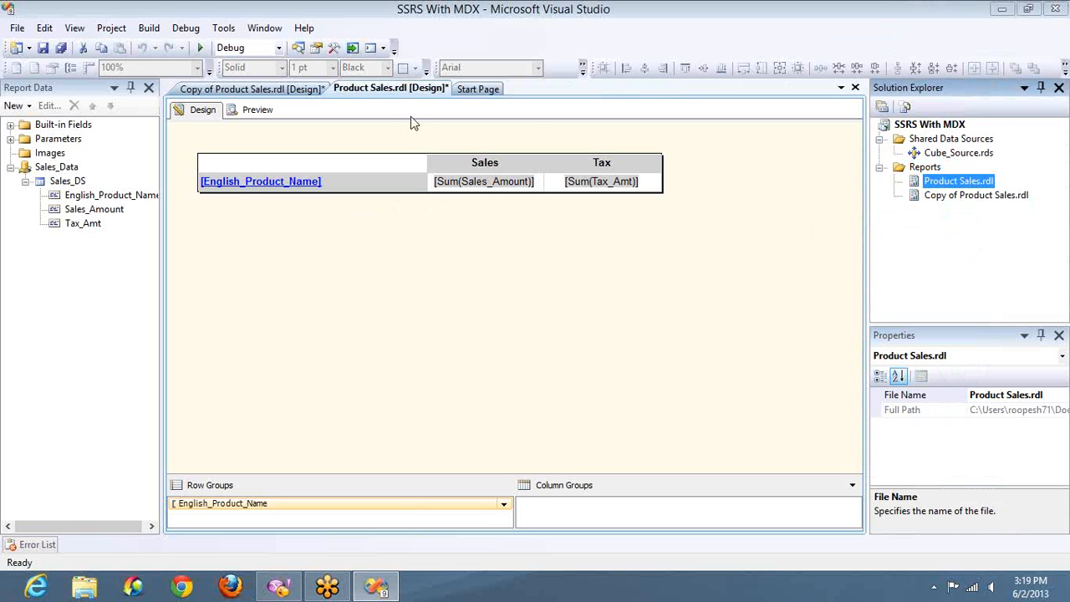
# - Preview the Product Sales report and open Copy of Product Sales.rdl in design view to compare the two
pyautogui.click(252, 110)
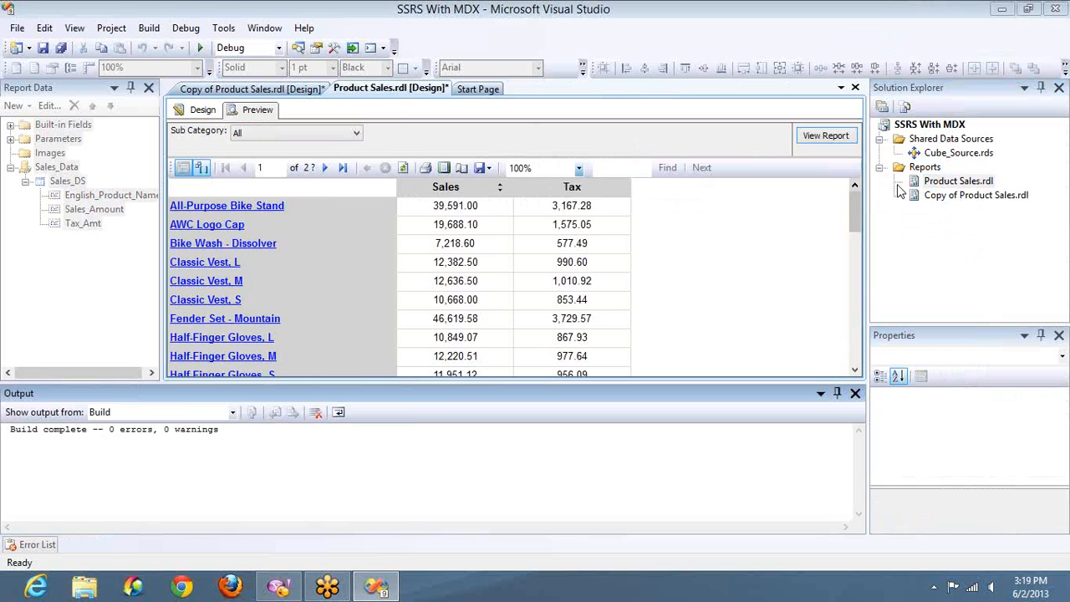
pyautogui.doubleClick(1000, 197)
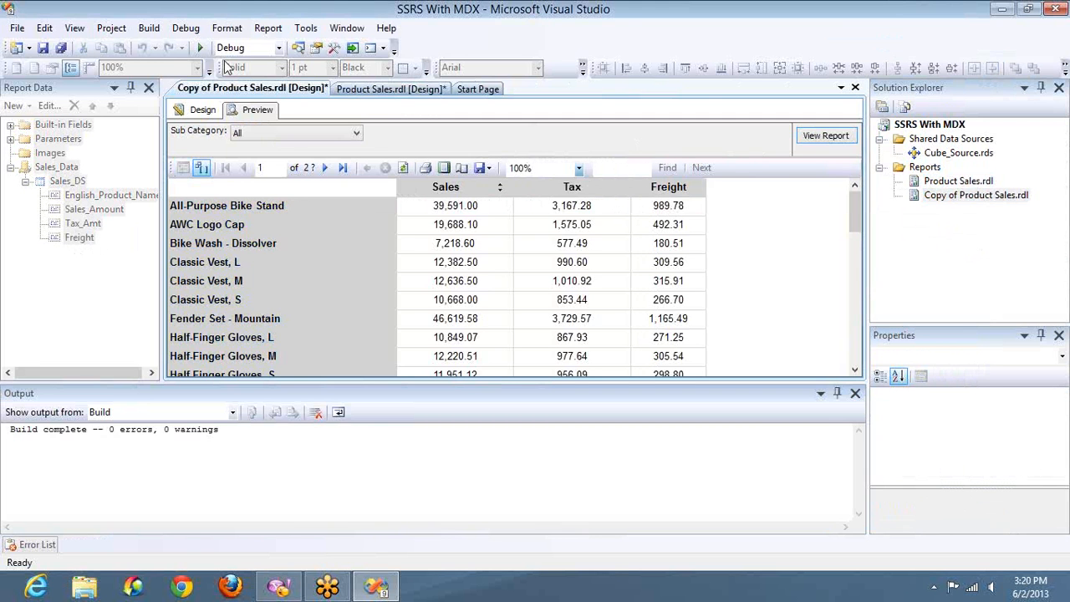
pyautogui.click(200, 113)
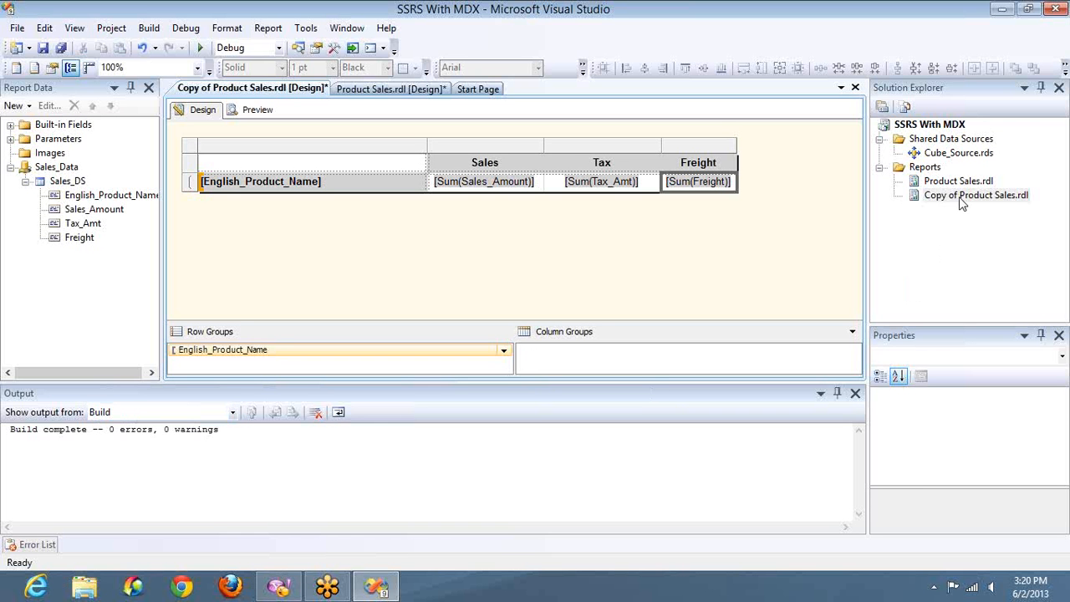
# - Rename the Copy of Product Sales.rdl report to Product Sales with Freight.rdl
pyautogui.click(958, 196)
pyautogui.click(959, 197)
pyautogui.click(959, 197)
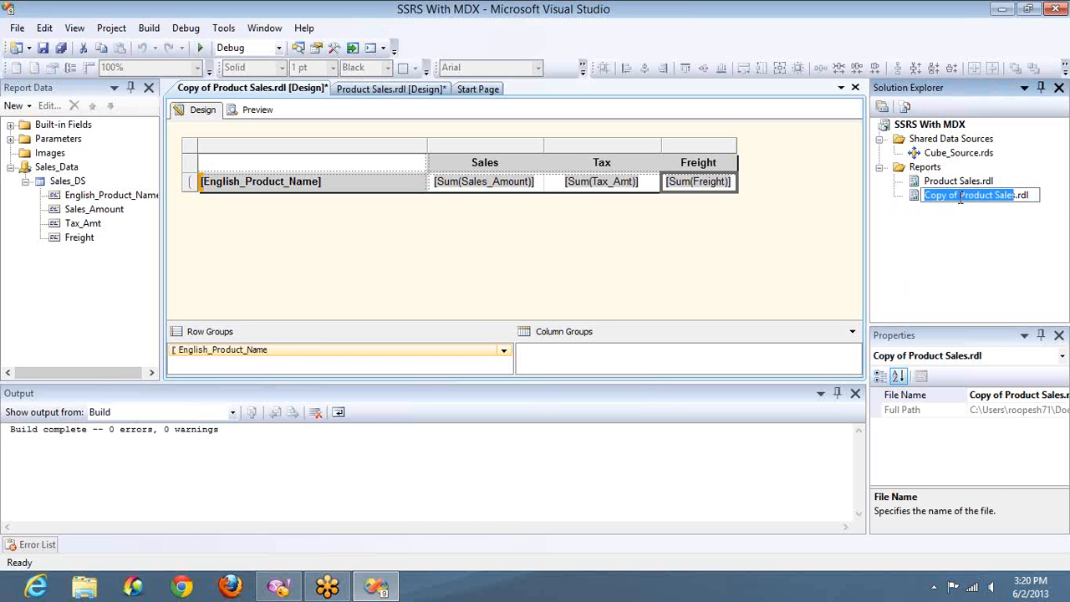
pyautogui.hotkey('shift', 'Home')
pyautogui.press('BackSpace')
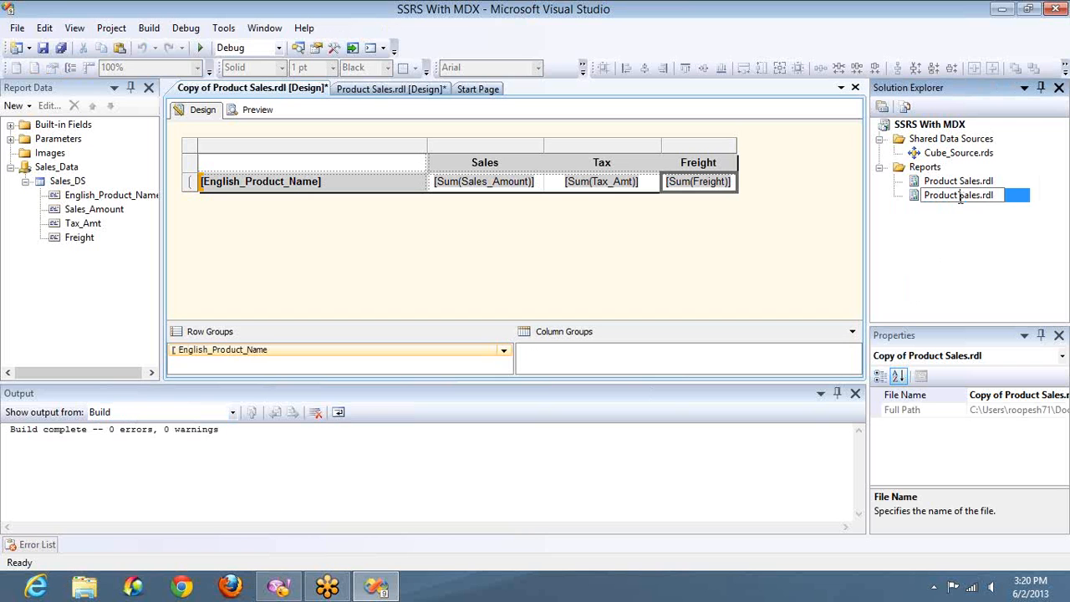
pyautogui.press('Left')
pyautogui.write('with Freight')
pyautogui.press('Return')
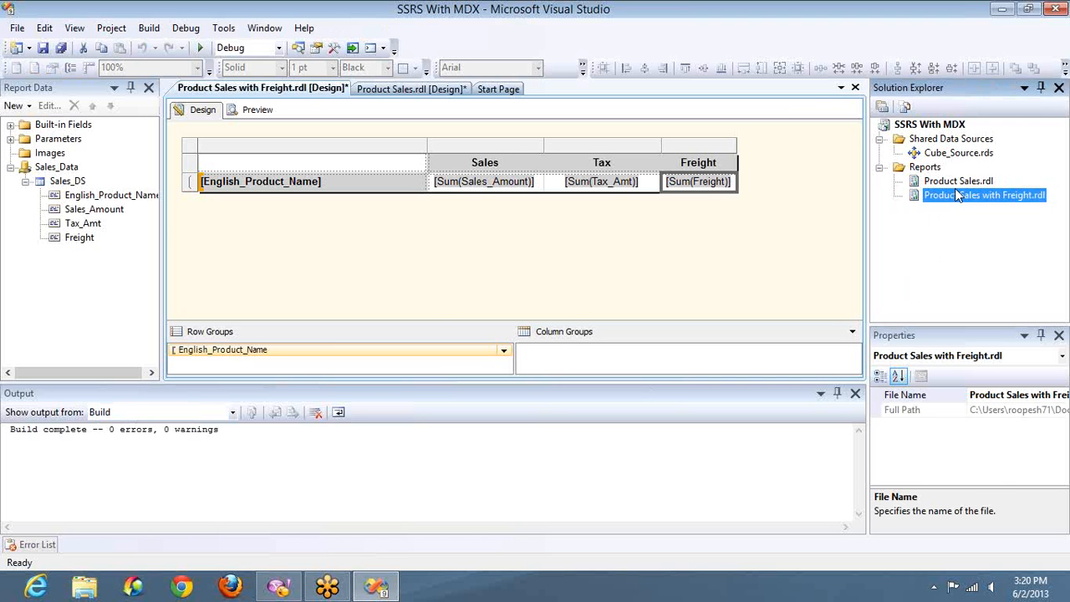
# - Check the Sub Category parameter options in the Product Sales report preview and return to its design view
pyautogui.click(955, 182)
pyautogui.doubleClick(955, 183)
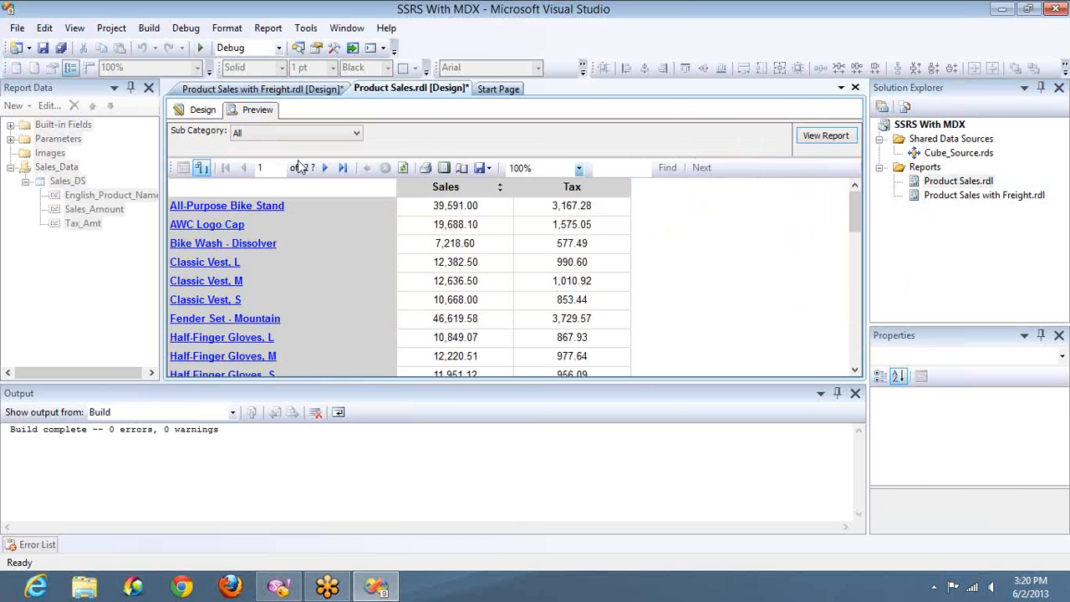
pyautogui.click(260, 133)
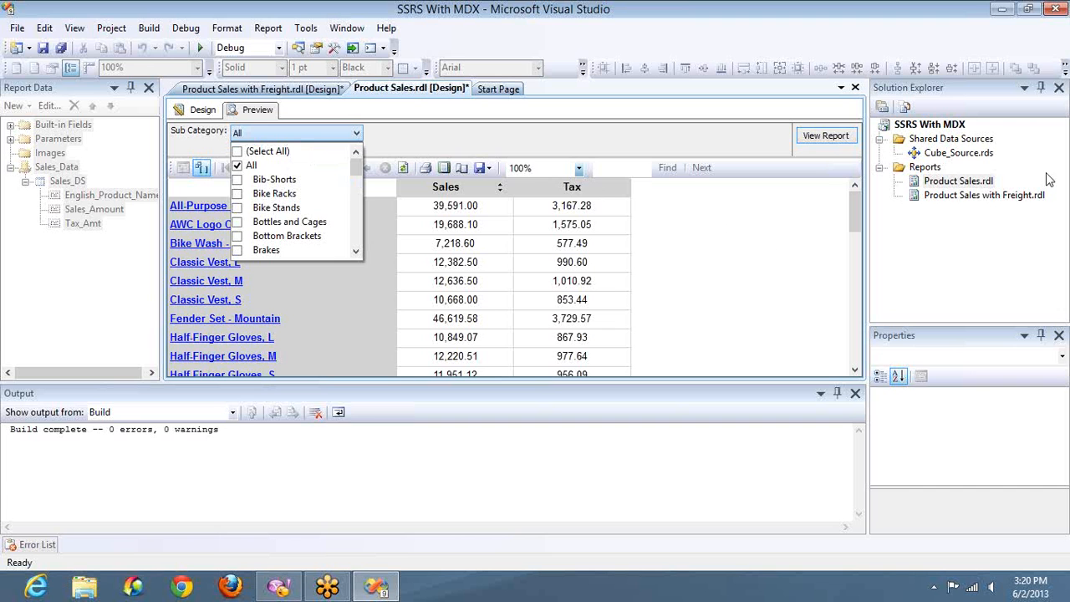
pyautogui.click(994, 196)
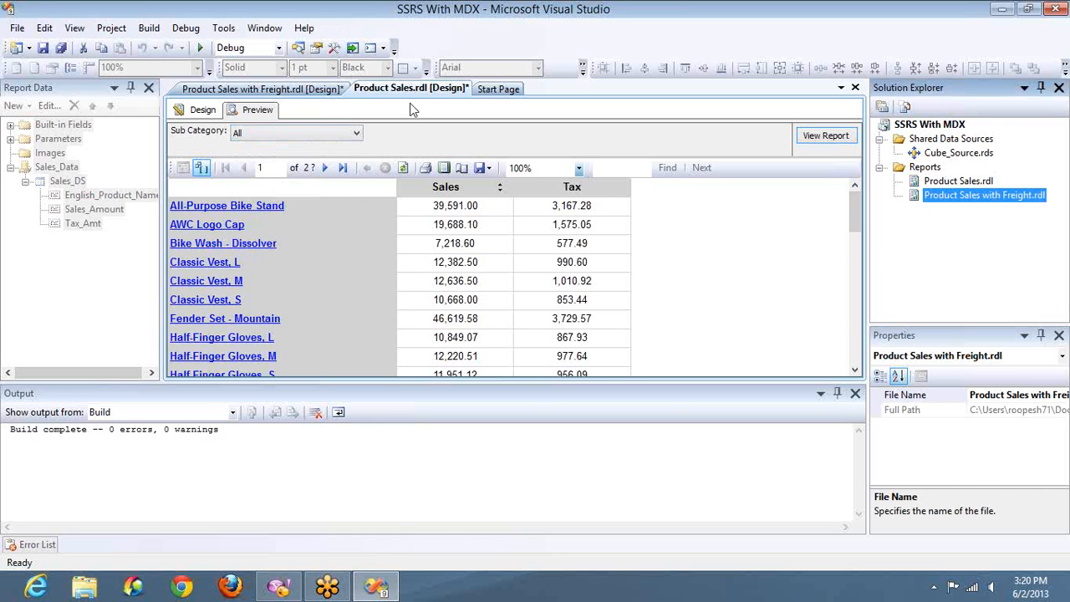
pyautogui.click(331, 139)
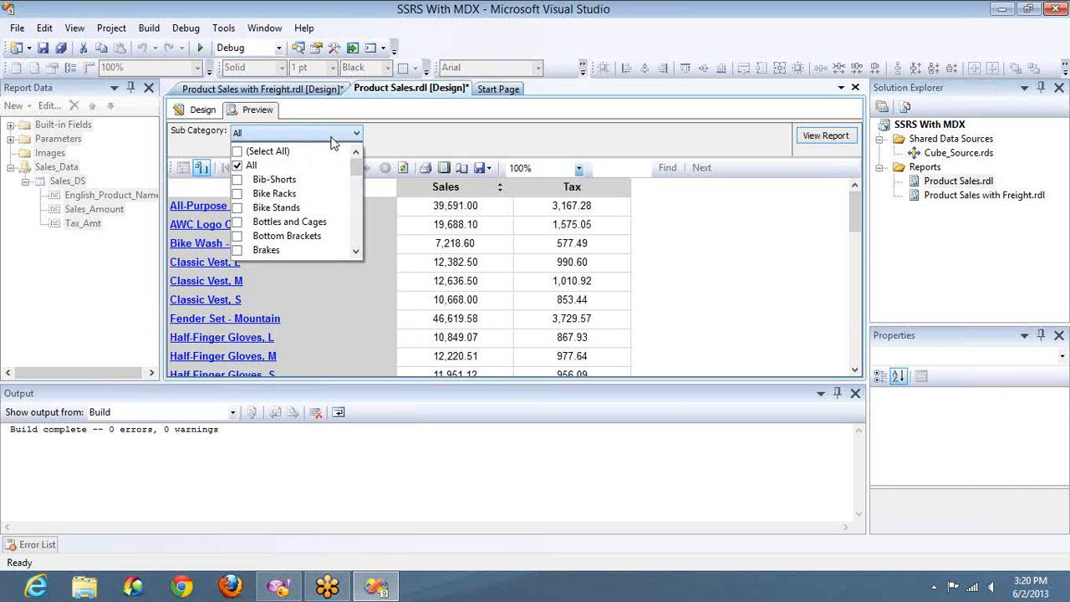
pyautogui.click(190, 115)
pyautogui.click(193, 112)
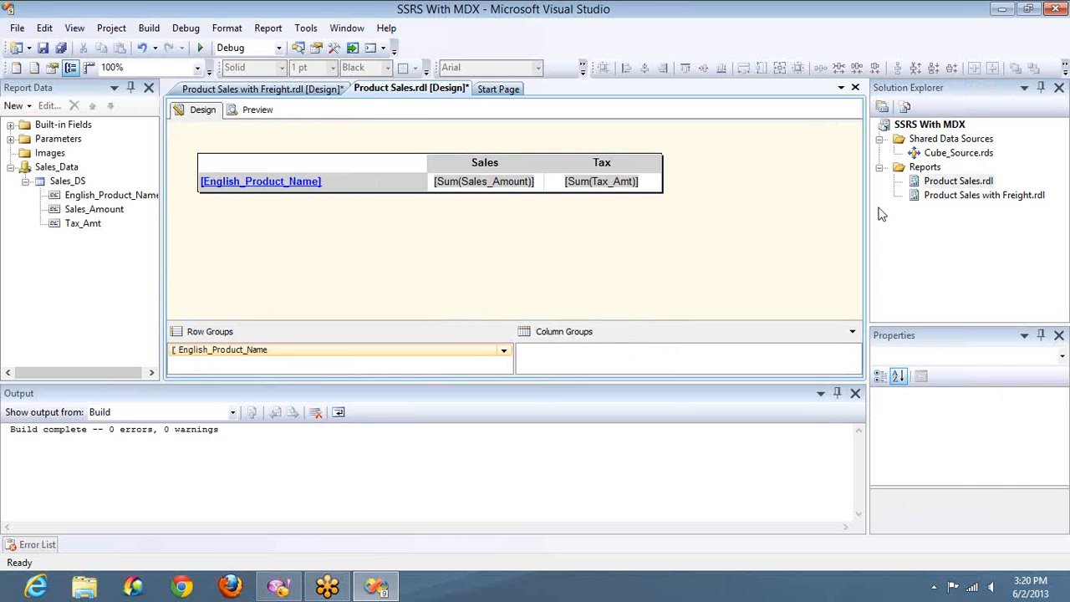
# - Close the Product Sales with Freight and Product Sales reports, saving the changes to both
pyautogui.doubleClick(963, 197)
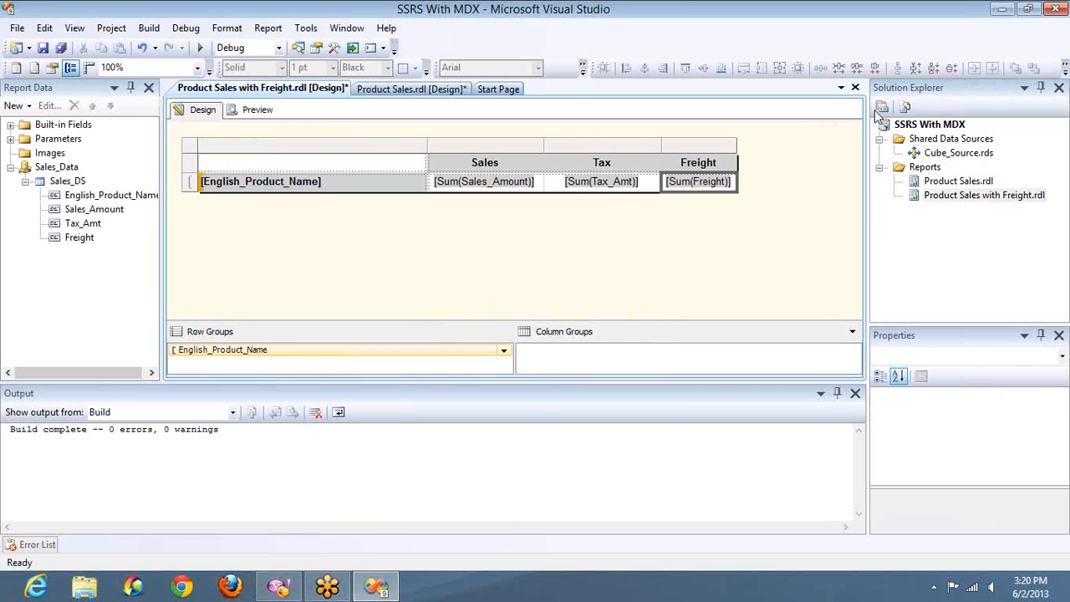
pyautogui.click(856, 87)
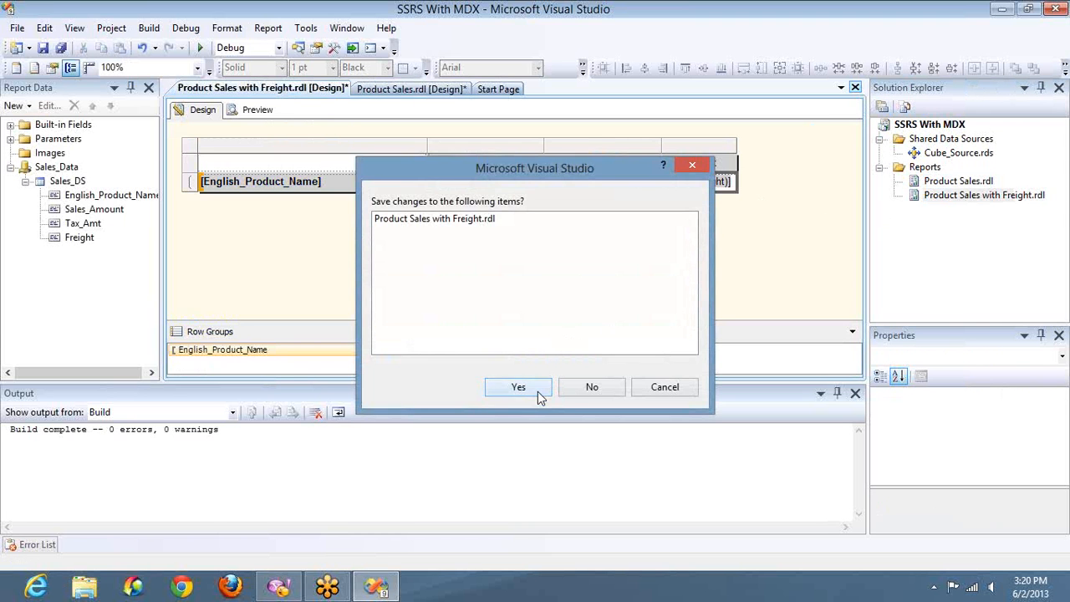
pyautogui.click(537, 392)
pyautogui.click(854, 88)
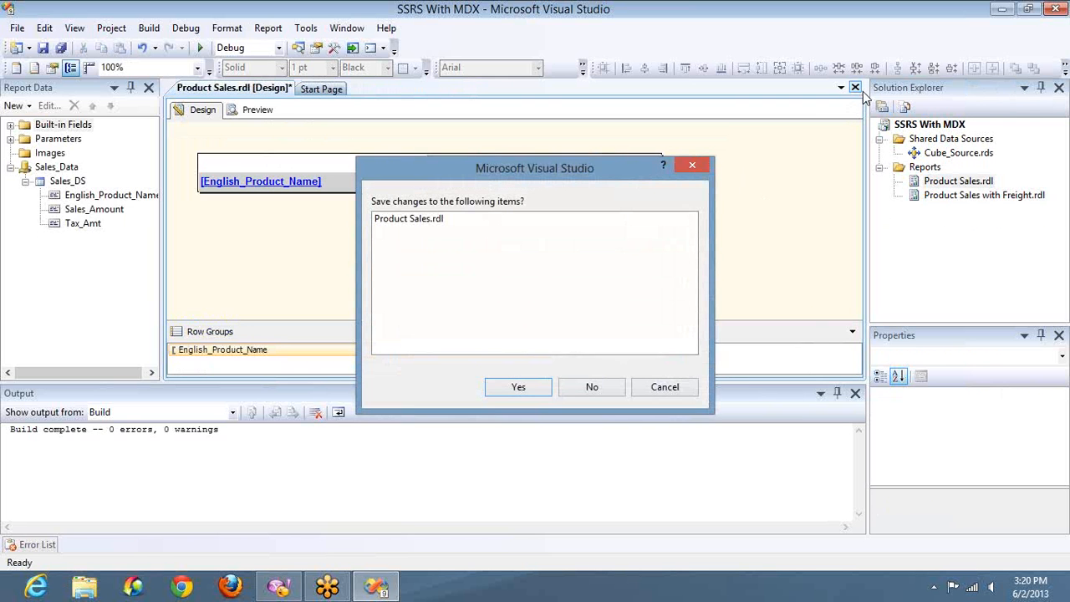
pyautogui.click(528, 391)
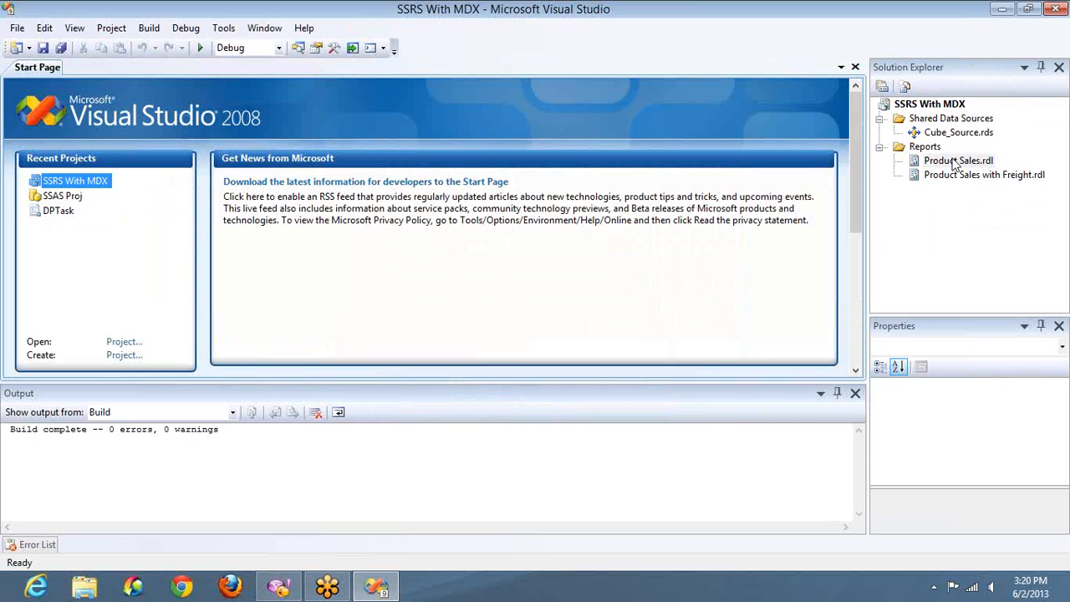
# - Reopen the Product Sales.rdl report in design view
pyautogui.click(950, 161)
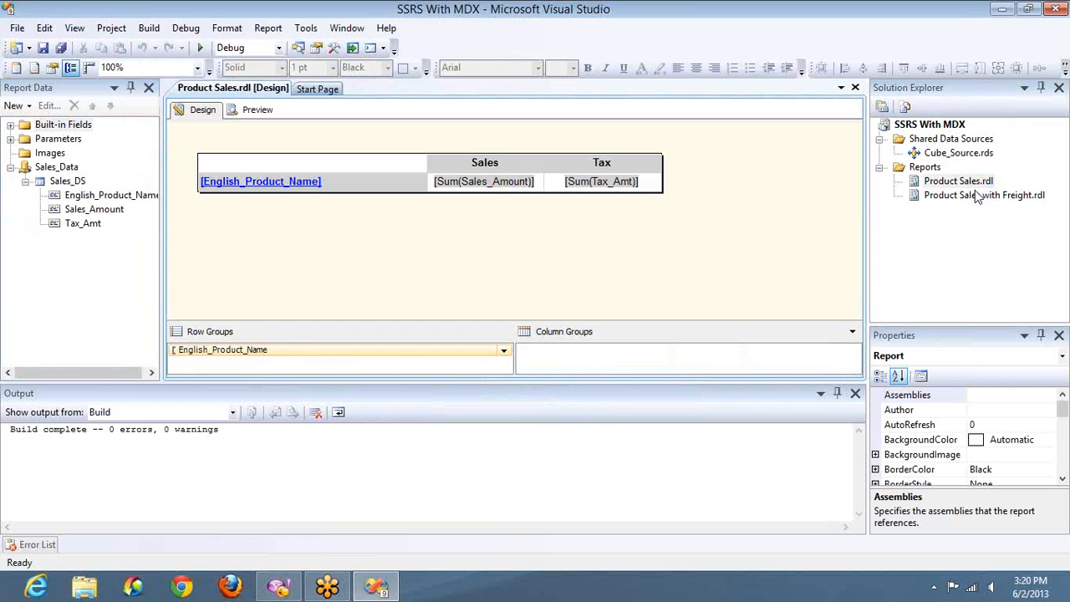
pyautogui.click(955, 196)
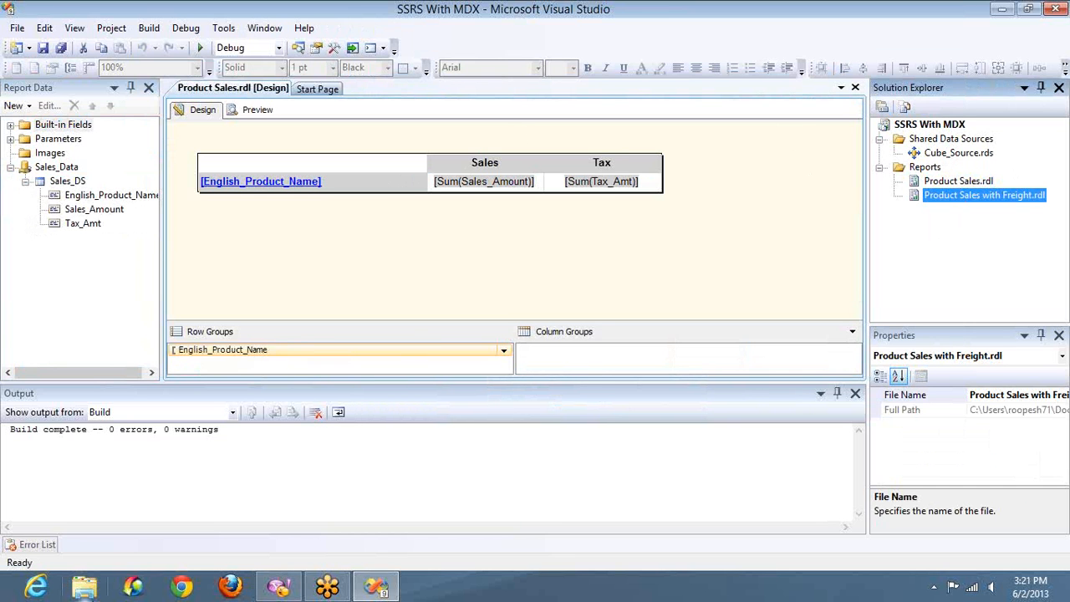
# - Launch Paint and draw a rectangle in the upper-left area of the blank canvas
pyautogui.press('super+r')
pyautogui.press('Return')
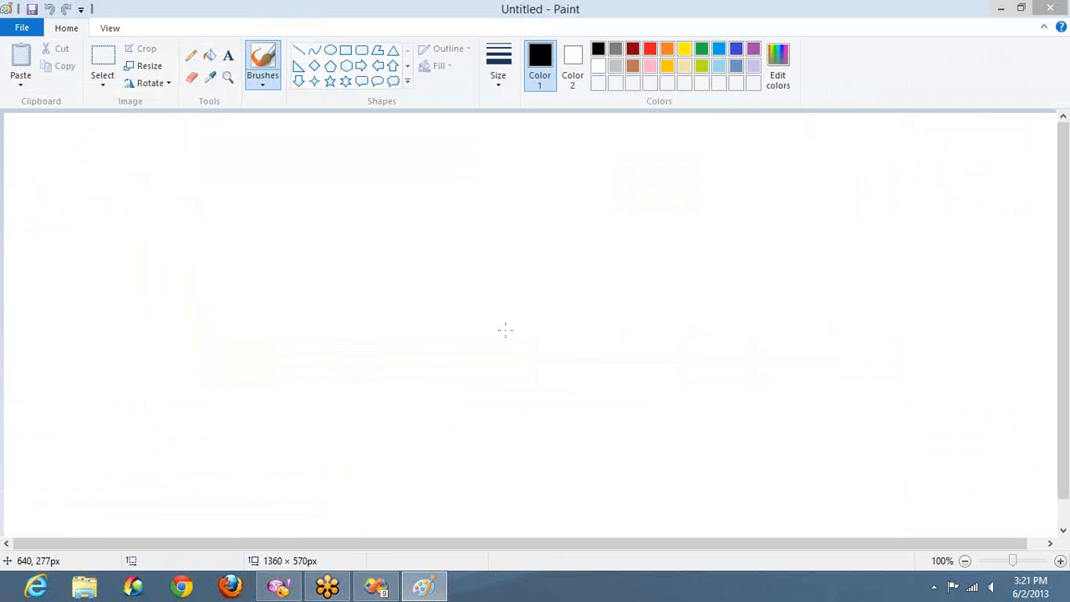
pyautogui.click(346, 51)
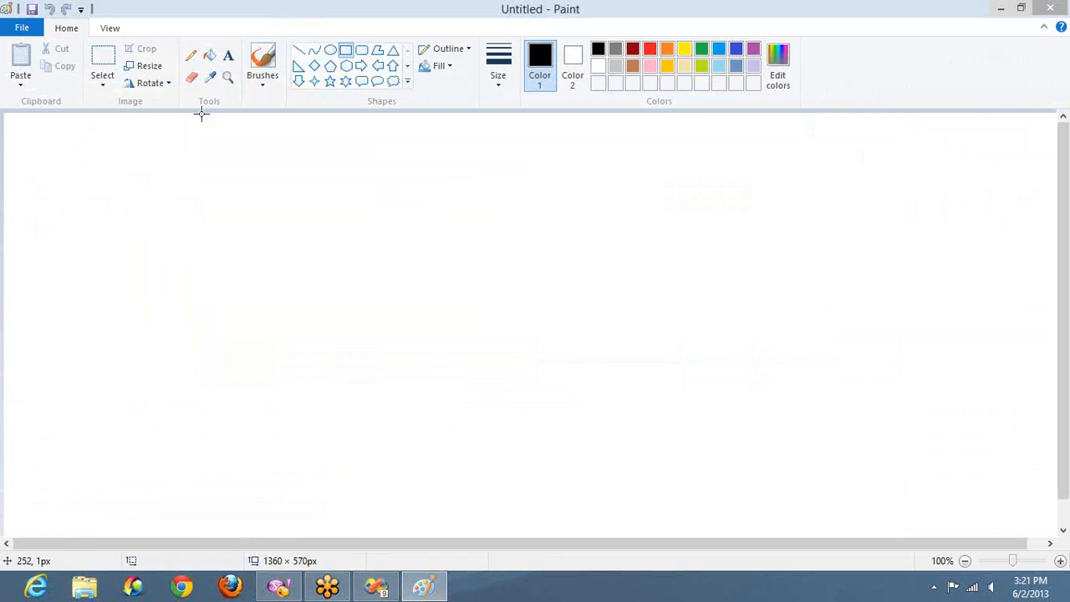
pyautogui.moveTo(66, 132); pyautogui.dragTo(226, 287)
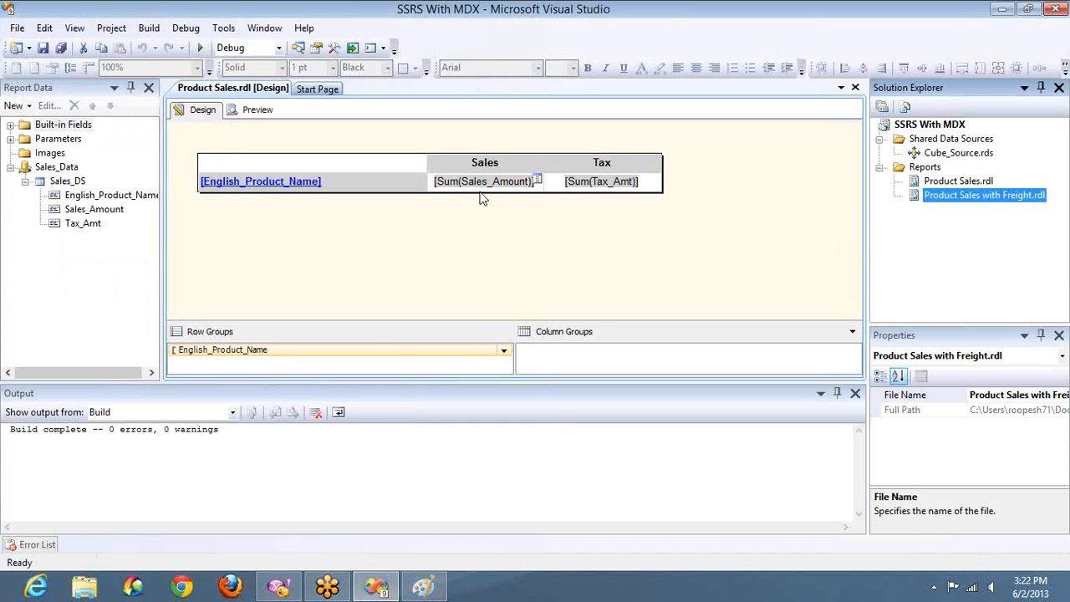
# - Extend the Product Sales report body downward to a height of about 1.96 in
pyautogui.moveTo(480, 191); pyautogui.dragTo(481, 303)
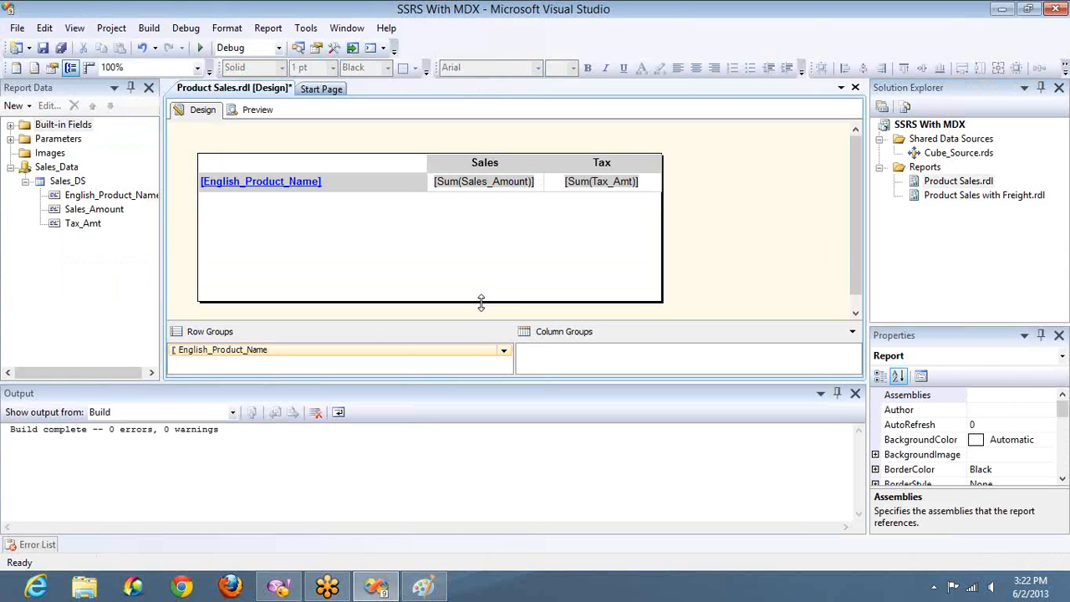
pyautogui.rightClick(374, 236)
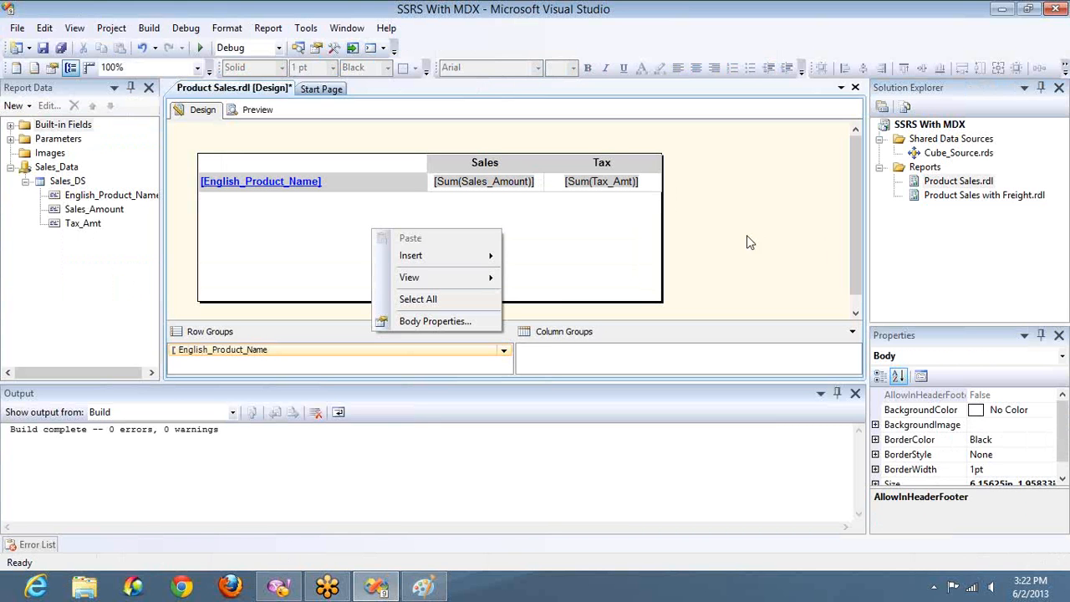
pyautogui.click(959, 196)
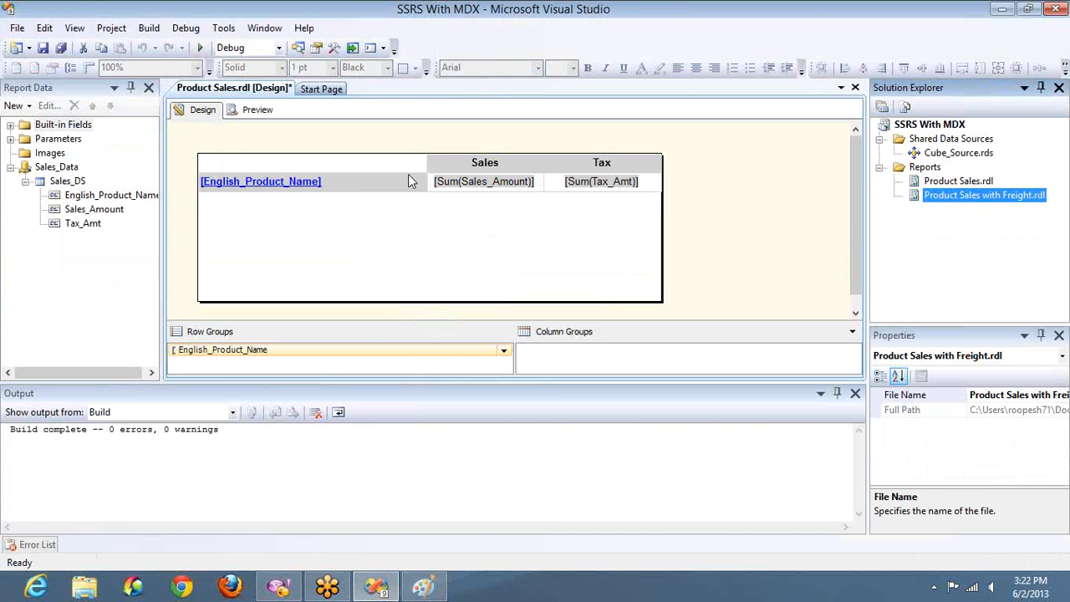
# - Insert a subreport into the empty area of the report body below the table
pyautogui.rightClick(402, 247)
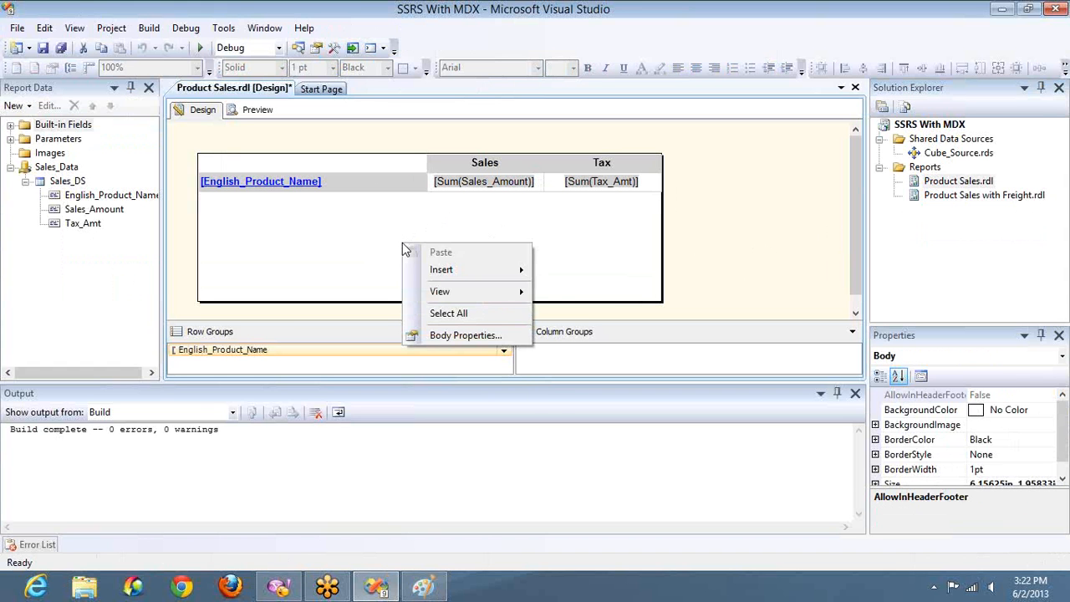
pyautogui.moveTo(438, 274)
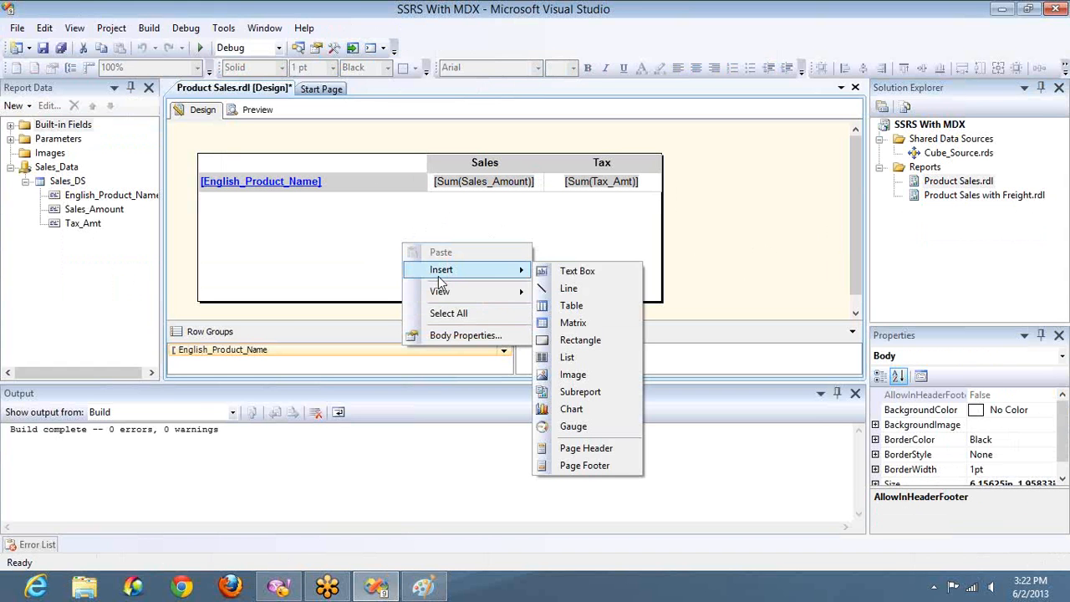
pyautogui.click(585, 392)
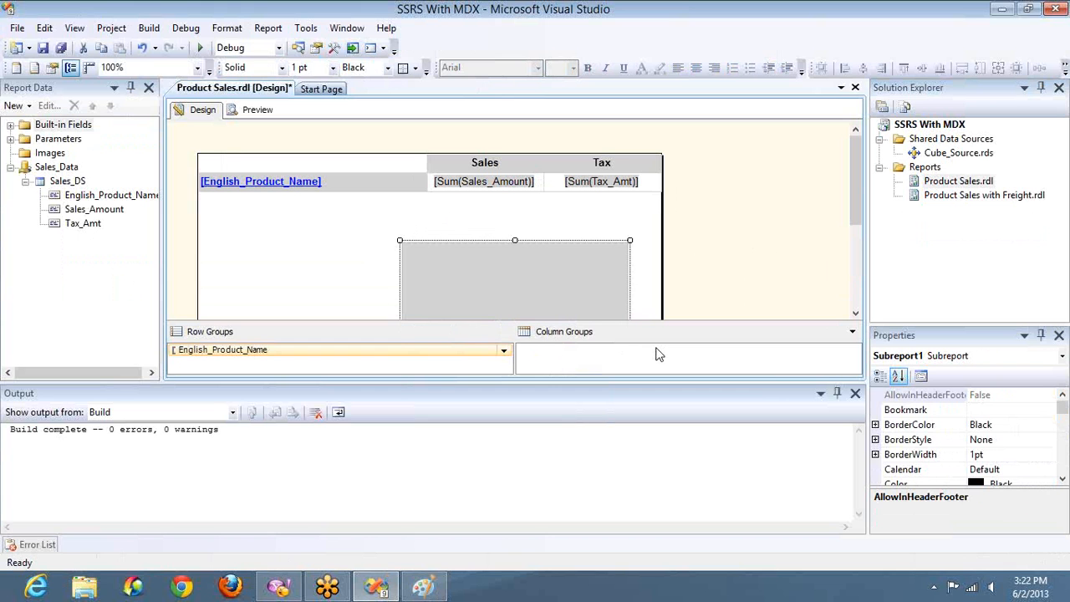
# - Move the subreport to the left edge of the report body and widen it to the body's full width
pyautogui.press('Left')
pyautogui.press('Left')
pyautogui.press('Left')
pyautogui.press('Left')
pyautogui.press('Left')
pyautogui.press('Left')
pyautogui.press('Left')
pyautogui.press('Left')
pyautogui.press('Left')
pyautogui.press('Left')
pyautogui.press('Left')
pyautogui.press('Left')
pyautogui.press('Left')
pyautogui.press('Left')
pyautogui.press('Left')
pyautogui.press('Left')
pyautogui.press('Left')
pyautogui.press('Left')
pyautogui.press('Left')
pyautogui.press('Left')
pyautogui.press('Left')
pyautogui.press('Left')
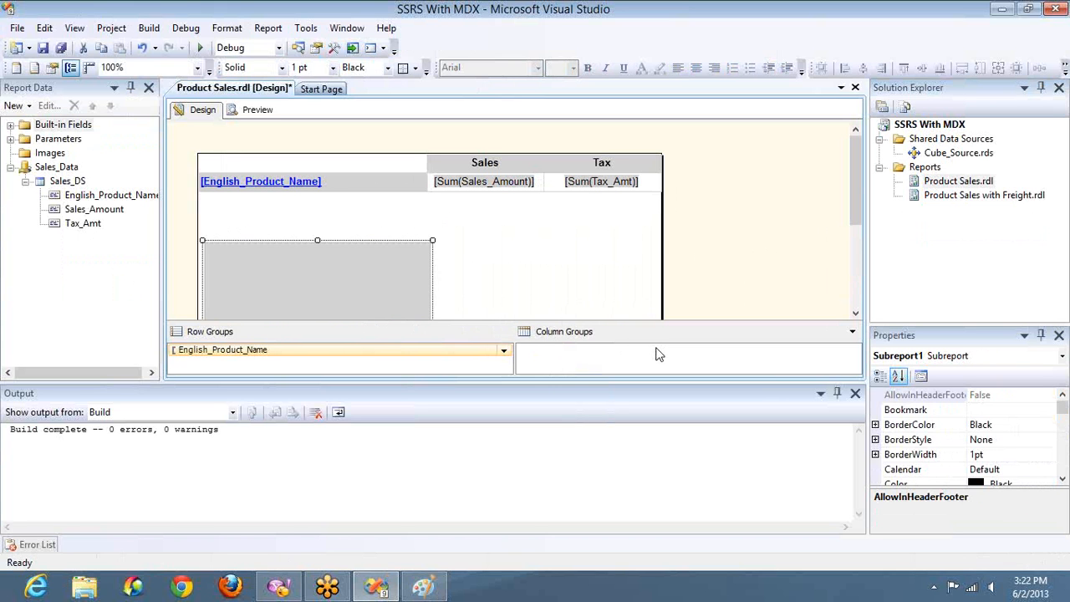
pyautogui.hotkey('shift', 'Right')
pyautogui.hotkey('shift', 'Right')
pyautogui.hotkey('shift', 'Right')
pyautogui.hotkey('shift', 'Right')
pyautogui.hotkey('shift', 'Right')
pyautogui.hotkey('shift', 'Right')
pyautogui.hotkey('shift', 'Right')
pyautogui.hotkey('shift', 'Right')
pyautogui.hotkey('shift', 'Right')
pyautogui.hotkey('shift', 'Right')
pyautogui.hotkey('shift', 'Right')
pyautogui.hotkey('shift', 'Right')
pyautogui.hotkey('shift', 'Right')
pyautogui.hotkey('shift', 'Right')
pyautogui.hotkey('shift', 'Right')
pyautogui.hotkey('shift', 'Right')
pyautogui.hotkey('shift', 'Right')
pyautogui.hotkey('shift', 'Right')
pyautogui.hotkey('shift', 'Right')
pyautogui.hotkey('shift', 'Right')
pyautogui.hotkey('shift', 'Right')
pyautogui.hotkey('shift', 'Right')
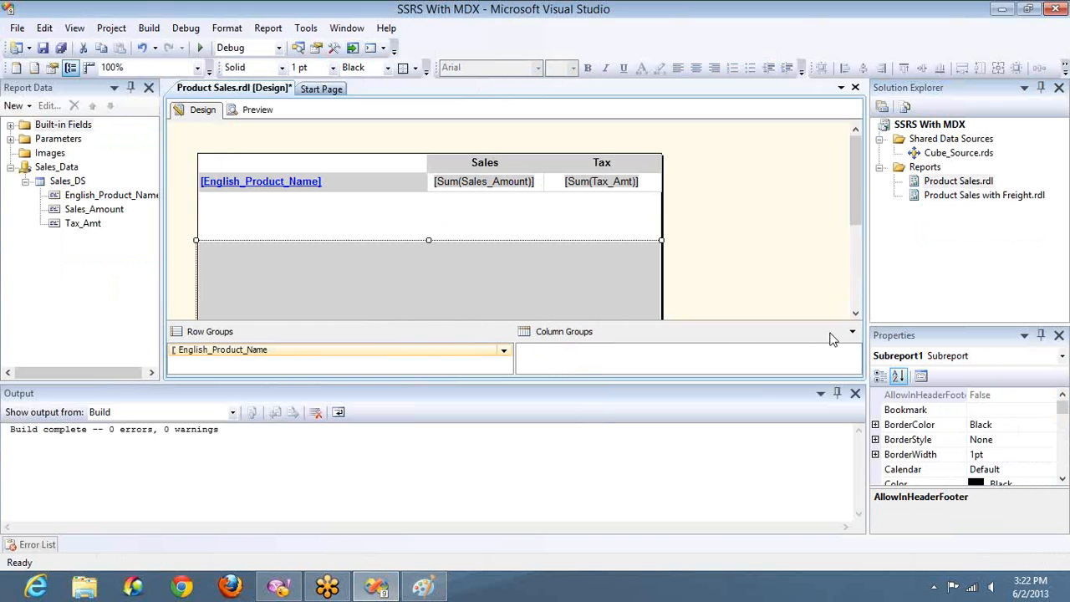
# - Open the properties of the subreport below the table and name it subRptProdSale
pyautogui.click(855, 315)
pyautogui.click(857, 315)
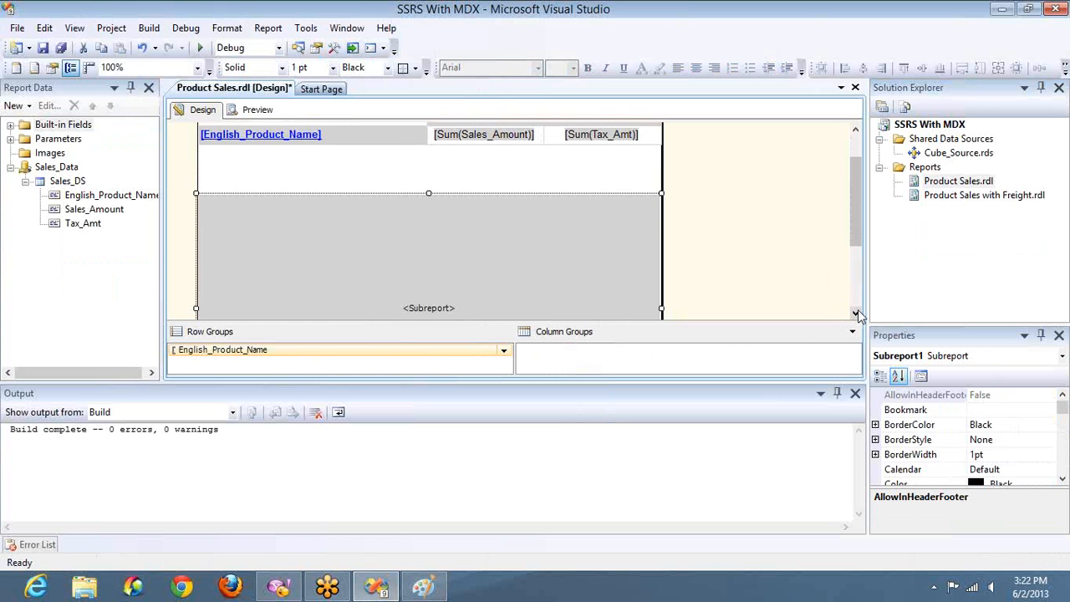
pyautogui.click(857, 315)
pyautogui.click(857, 316)
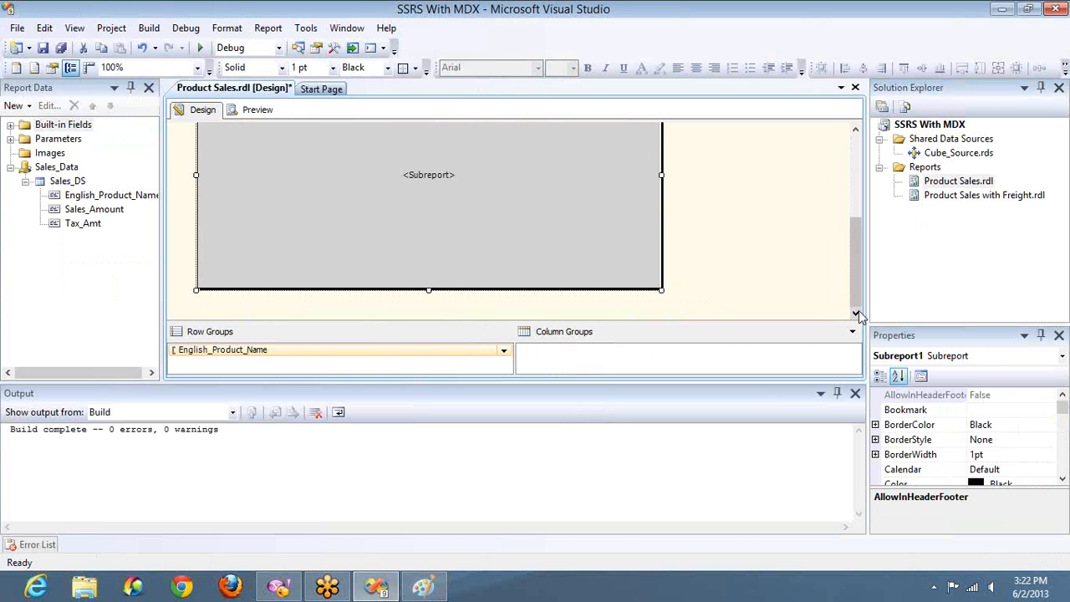
pyautogui.rightClick(340, 204)
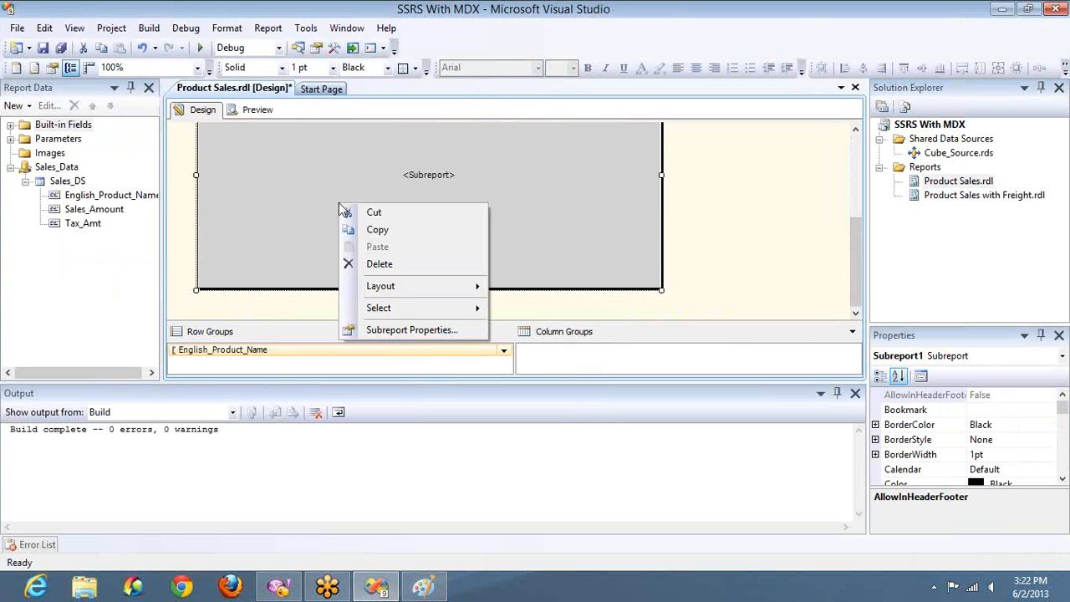
pyautogui.click(418, 331)
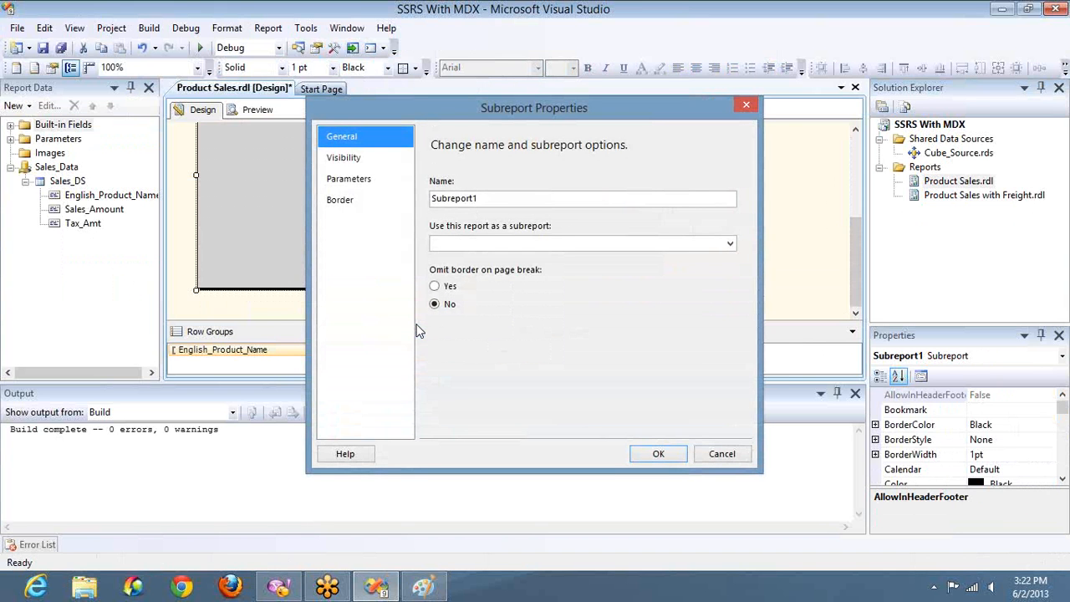
pyautogui.doubleClick(537, 204)
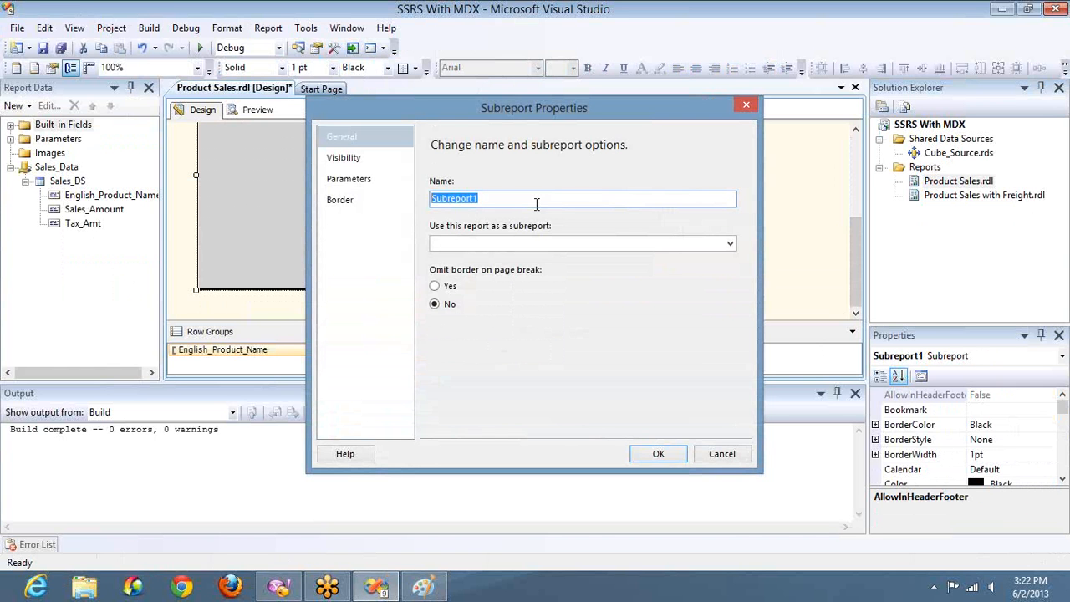
pyautogui.write('subRp')
pyautogui.press('BackSpace')
pyautogui.write('ptProdSale')
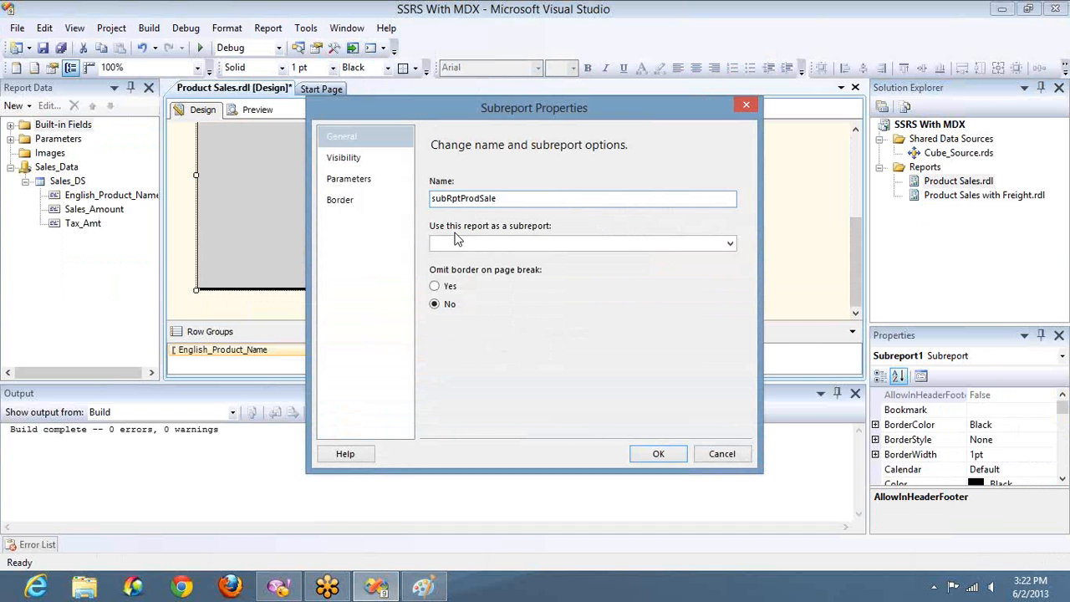
# - Use the Product Sales with Freight report as the subreport and set omitting the border on page break to No
pyautogui.click(729, 245)
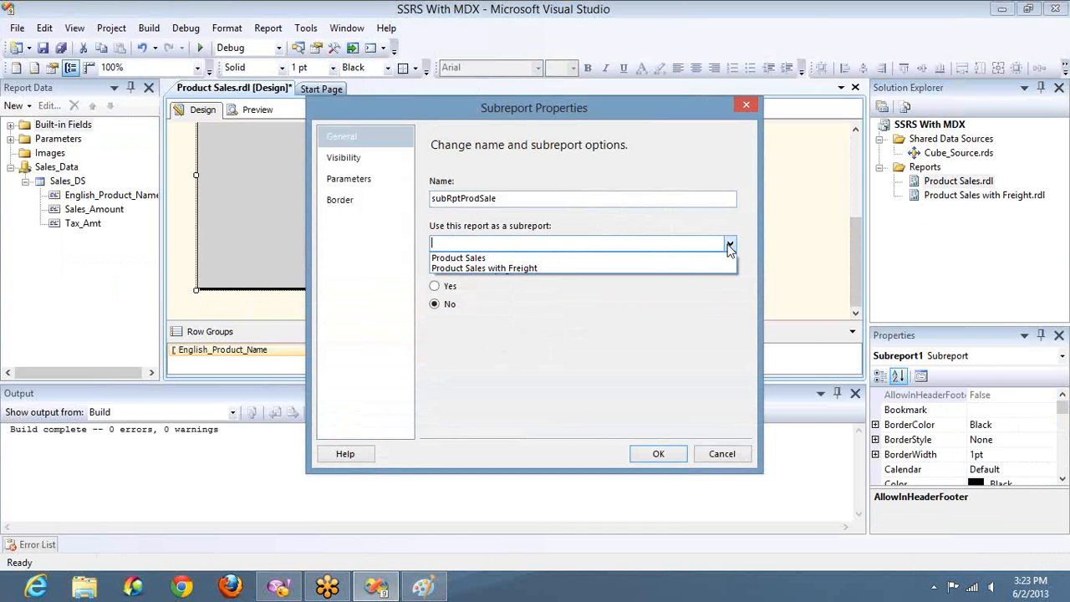
pyautogui.click(544, 269)
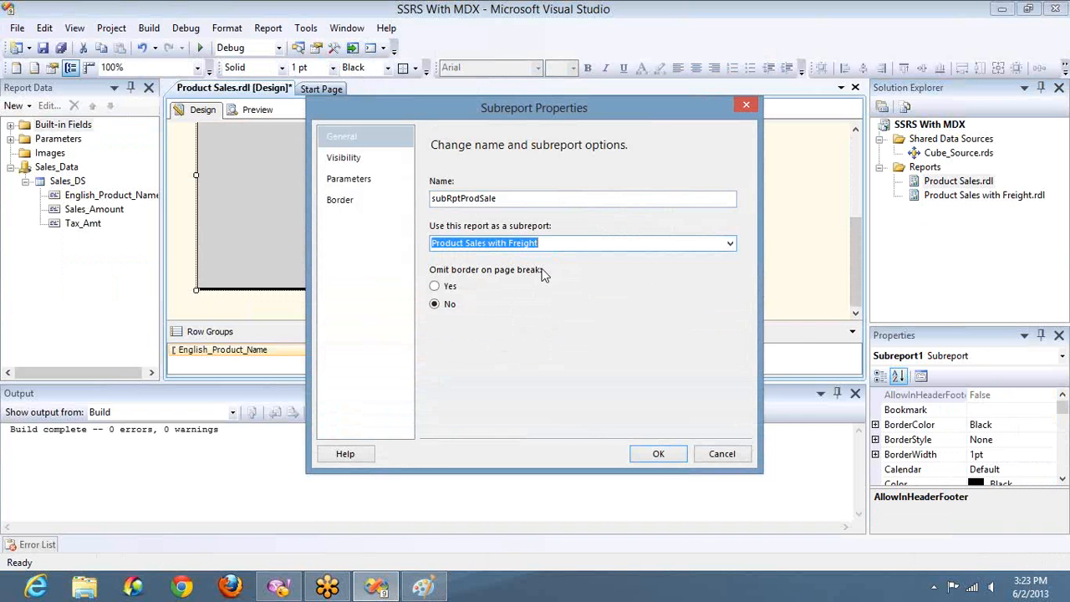
pyautogui.click(436, 287)
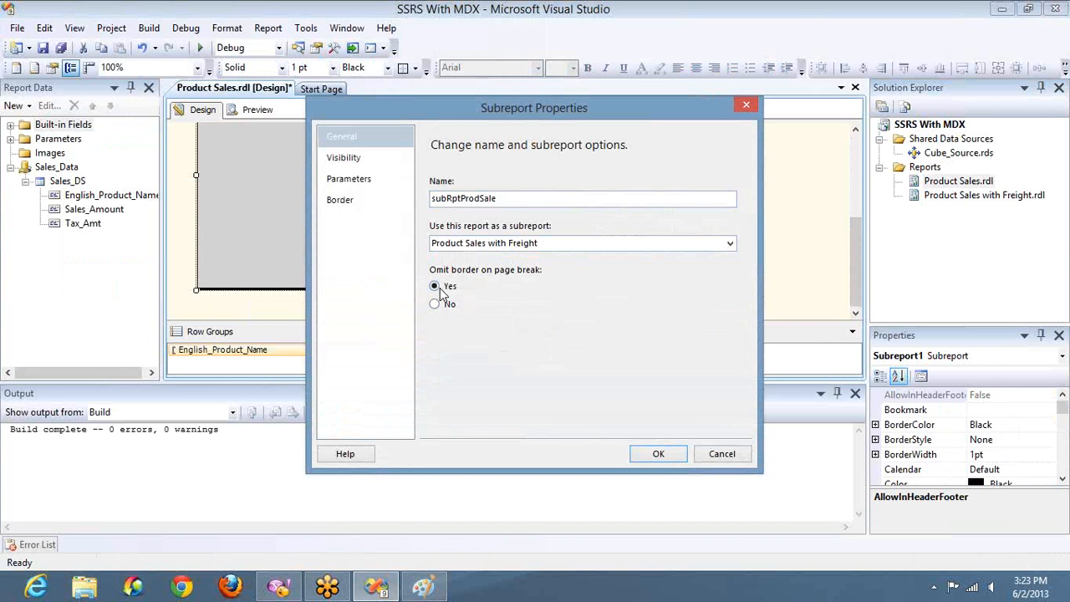
pyautogui.click(448, 308)
# - Try basing the subreport's initial visibility on an expression, and set it back to Show
pyautogui.click(357, 163)
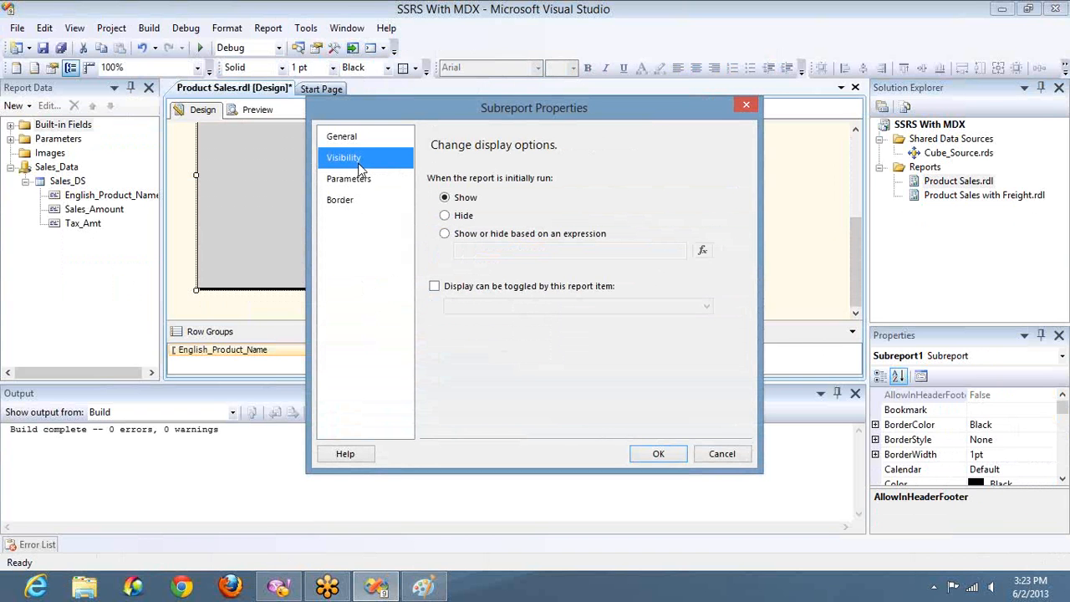
pyautogui.click(514, 237)
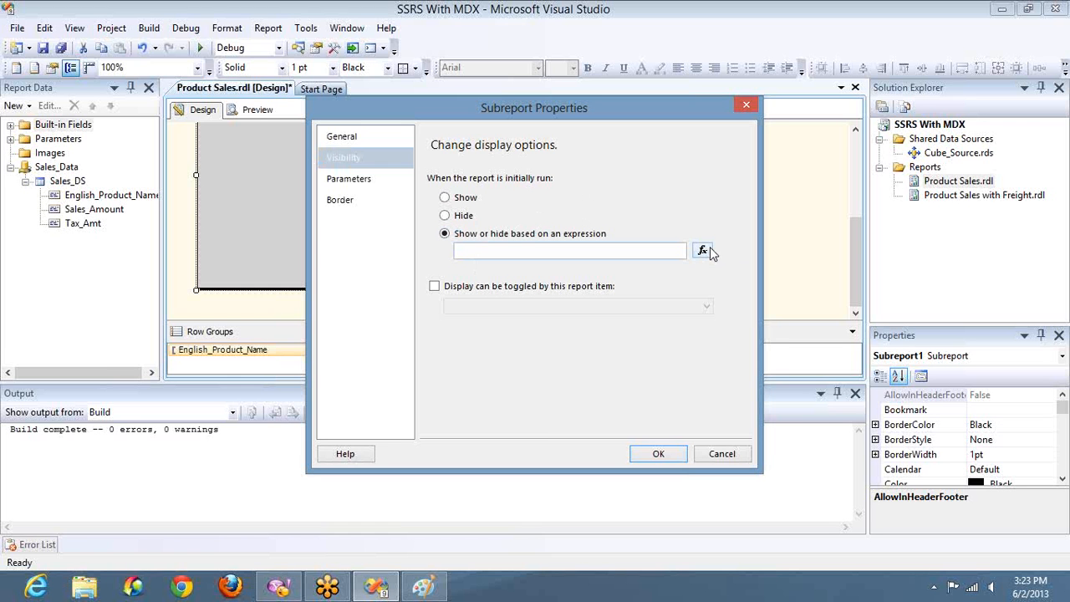
pyautogui.click(470, 202)
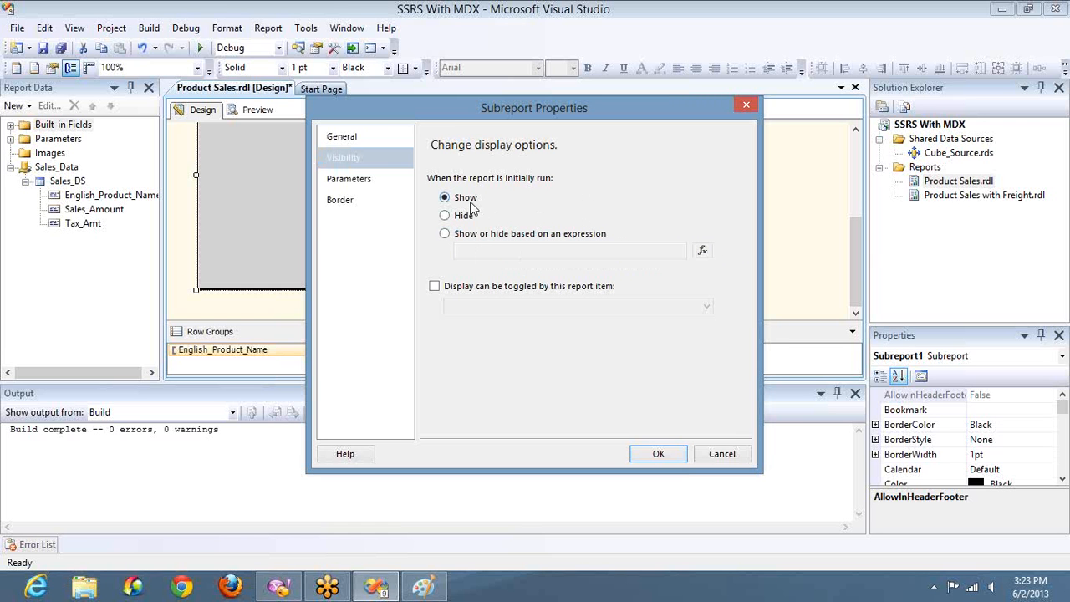
# - Add a subreport parameter named ProdCat
pyautogui.click(373, 188)
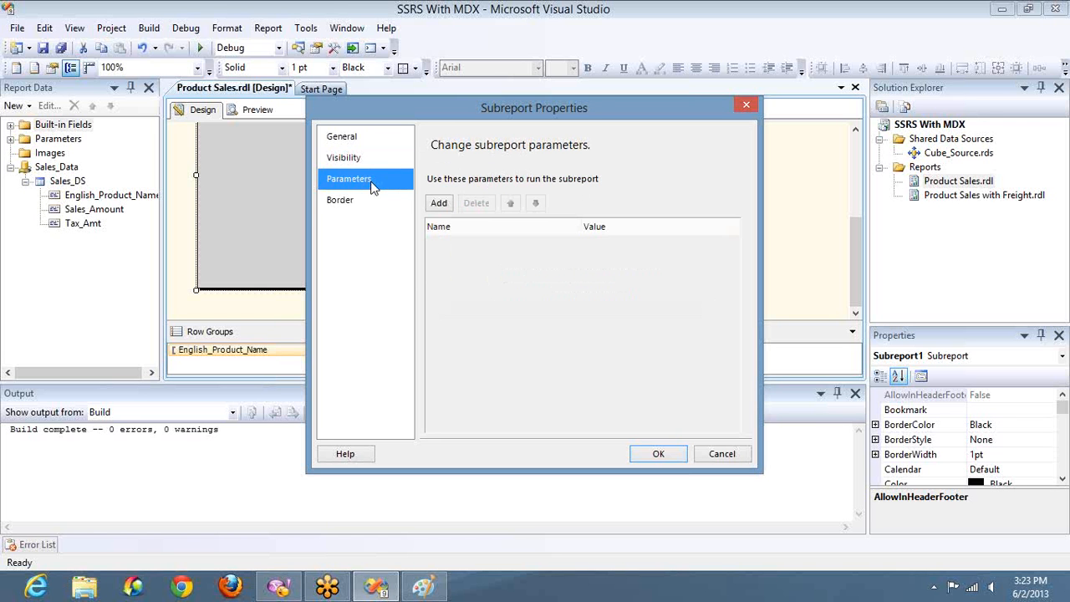
pyautogui.click(441, 204)
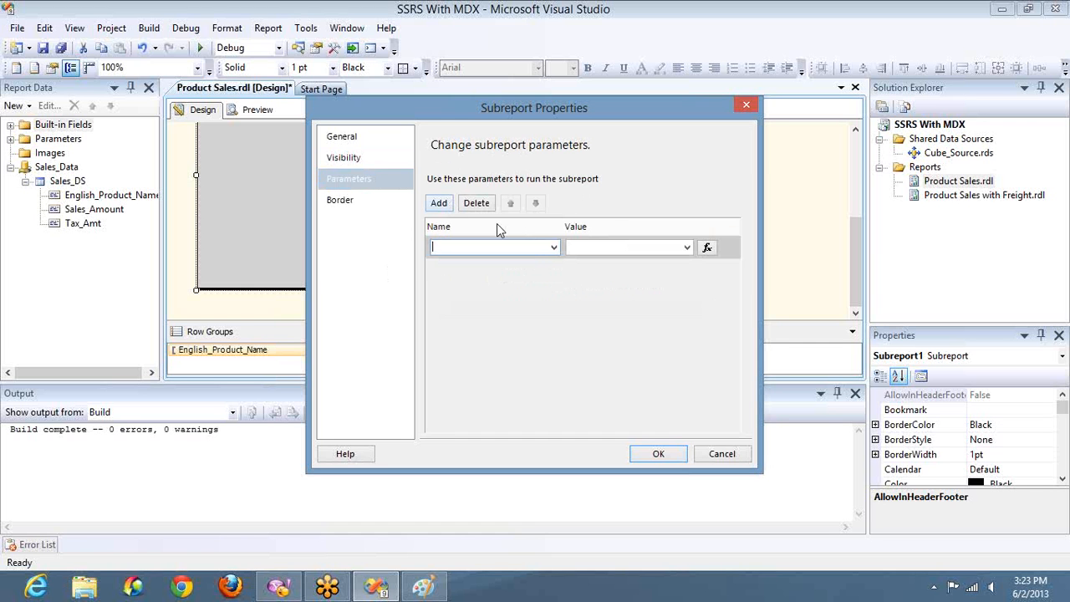
pyautogui.click(555, 252)
pyautogui.click(544, 262)
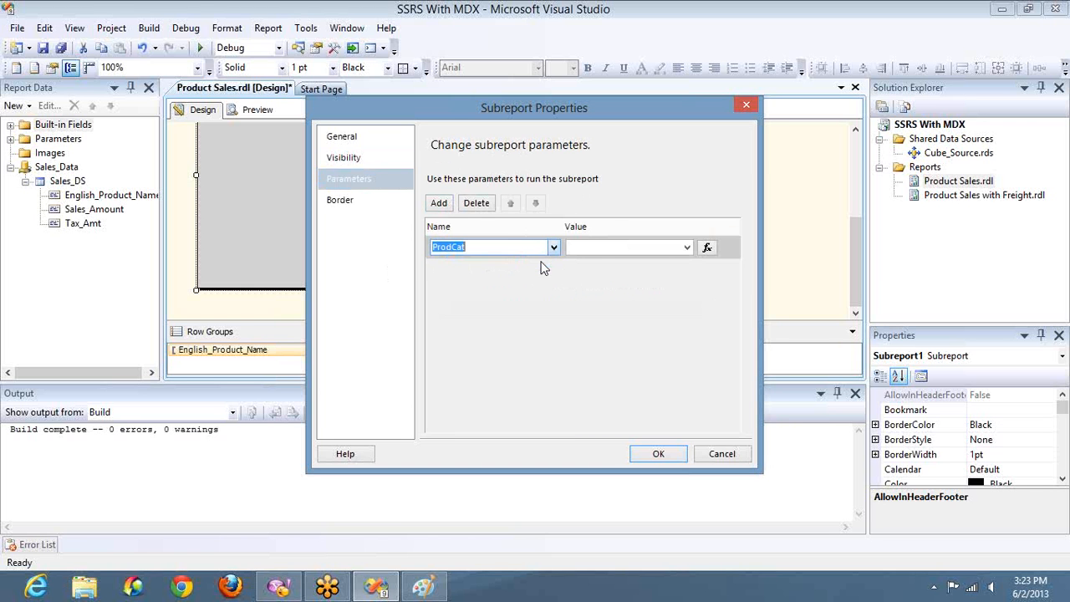
# - Set the ProdCat parameter's value to the expression =Parameters!ProdCat.Value and apply the subreport properties
pyautogui.click(686, 248)
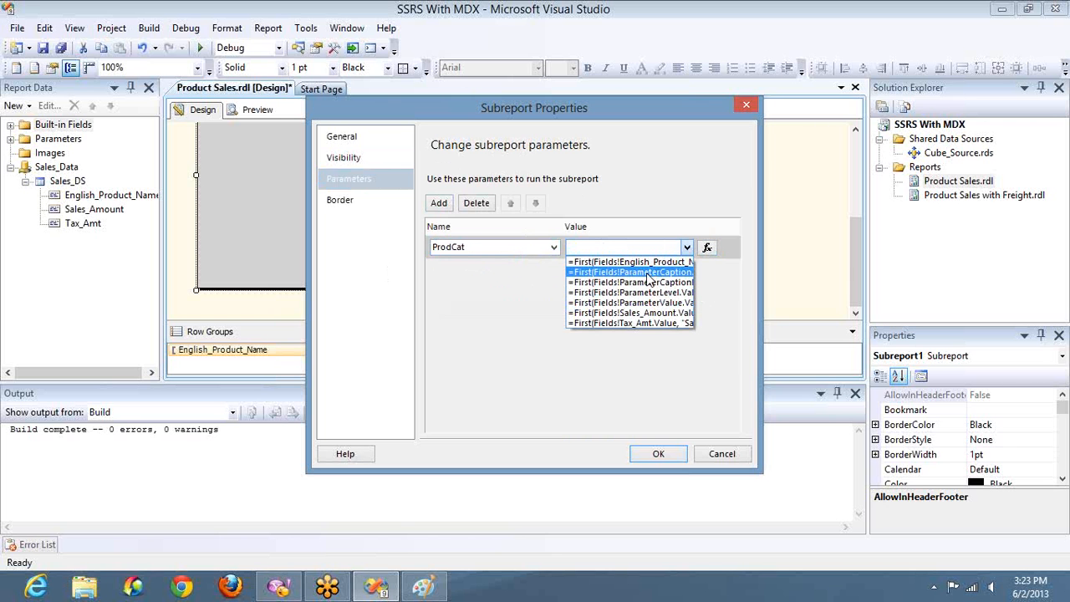
pyautogui.click(707, 248)
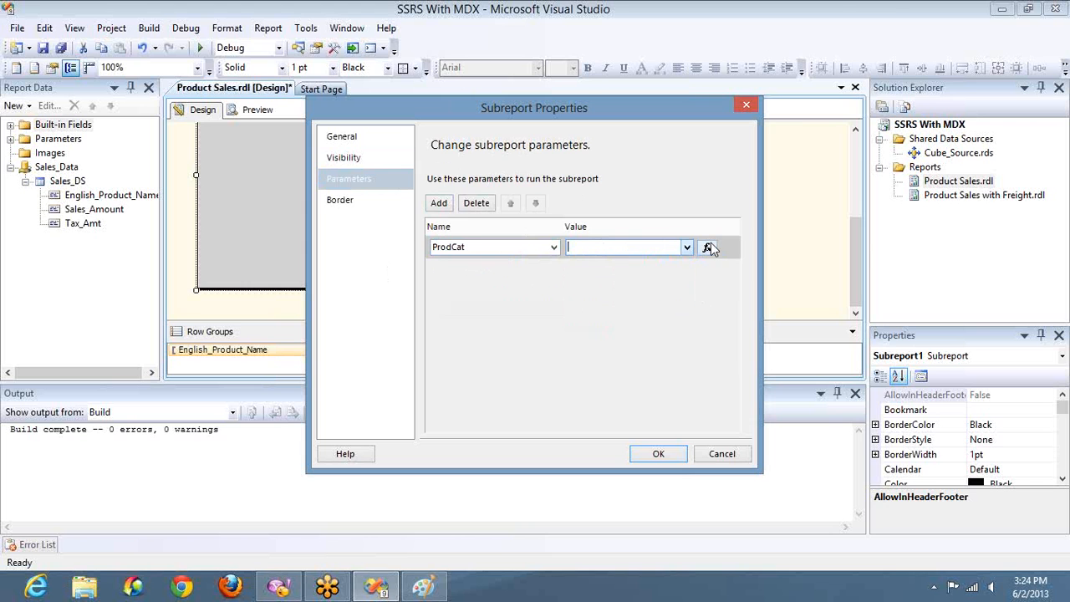
pyautogui.click(708, 248)
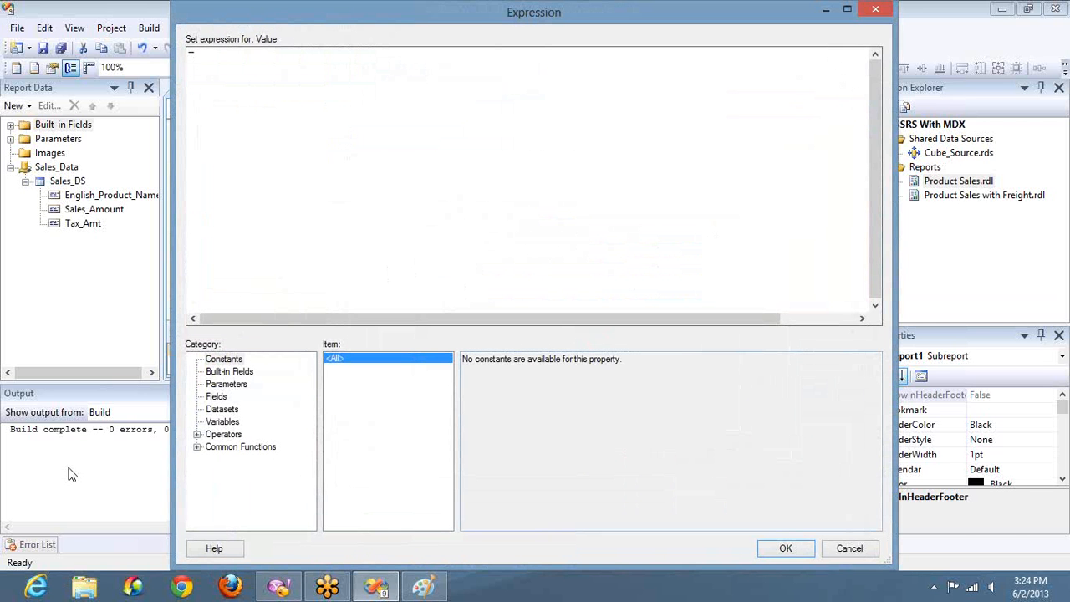
pyautogui.click(220, 385)
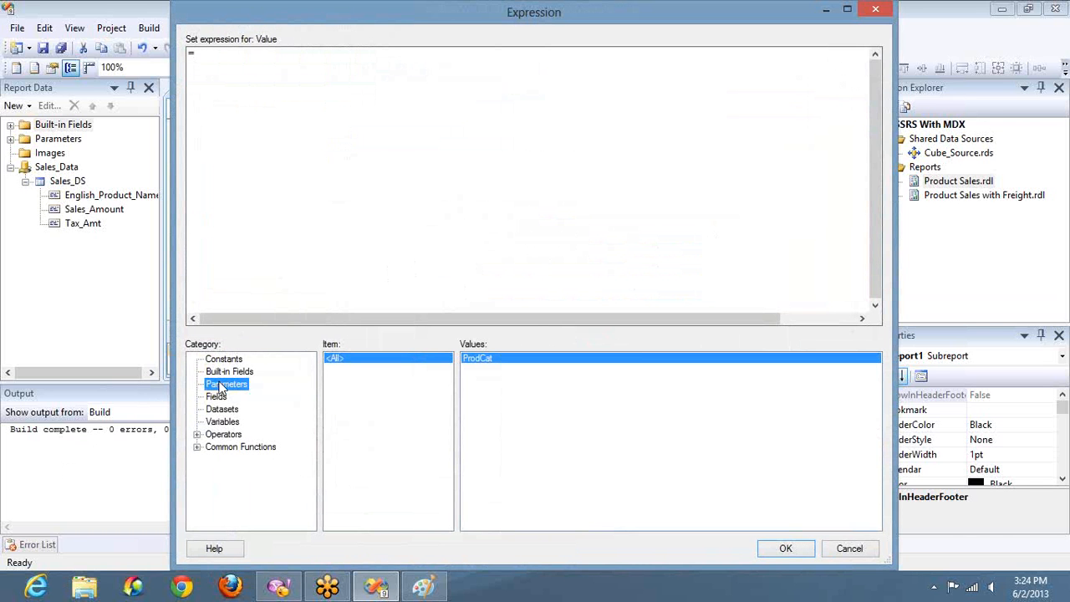
pyautogui.doubleClick(525, 361)
pyautogui.press('BackSpace')
pyautogui.press('BackSpace')
pyautogui.press('BackSpace')
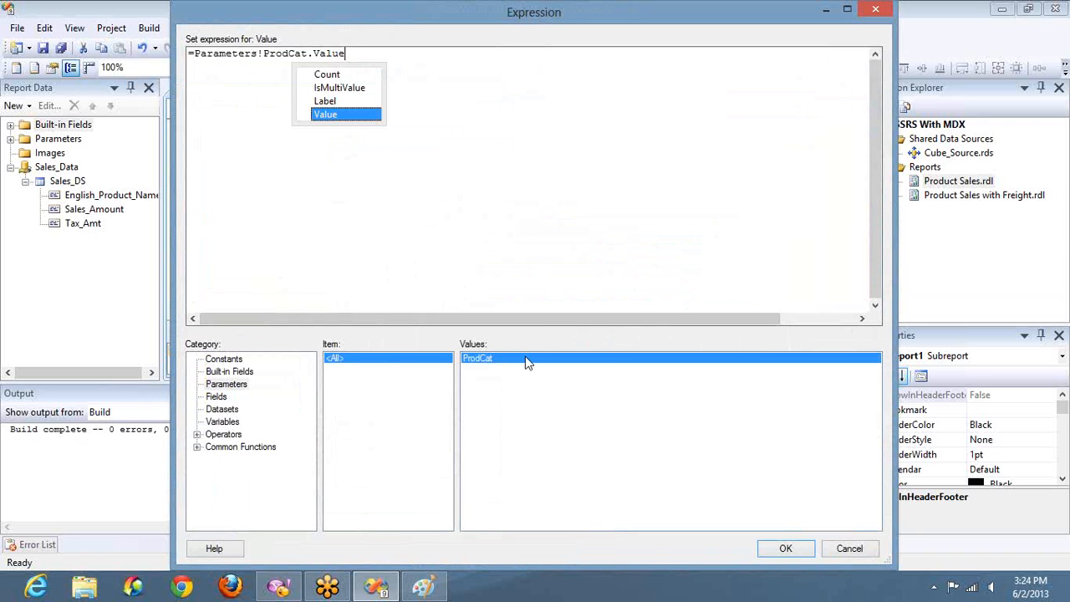
pyautogui.click(785, 549)
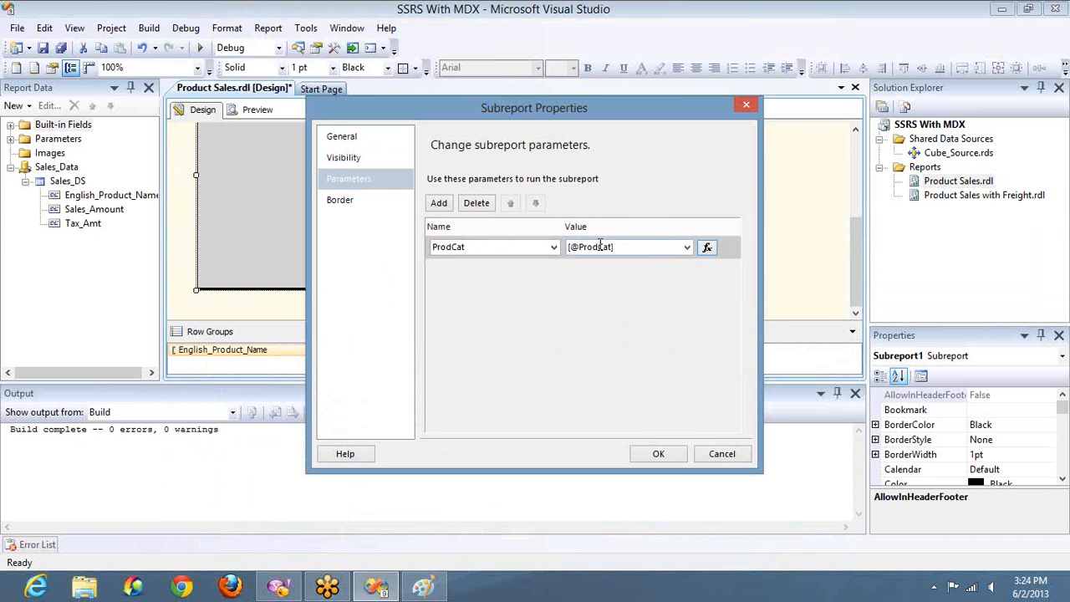
pyautogui.click(658, 454)
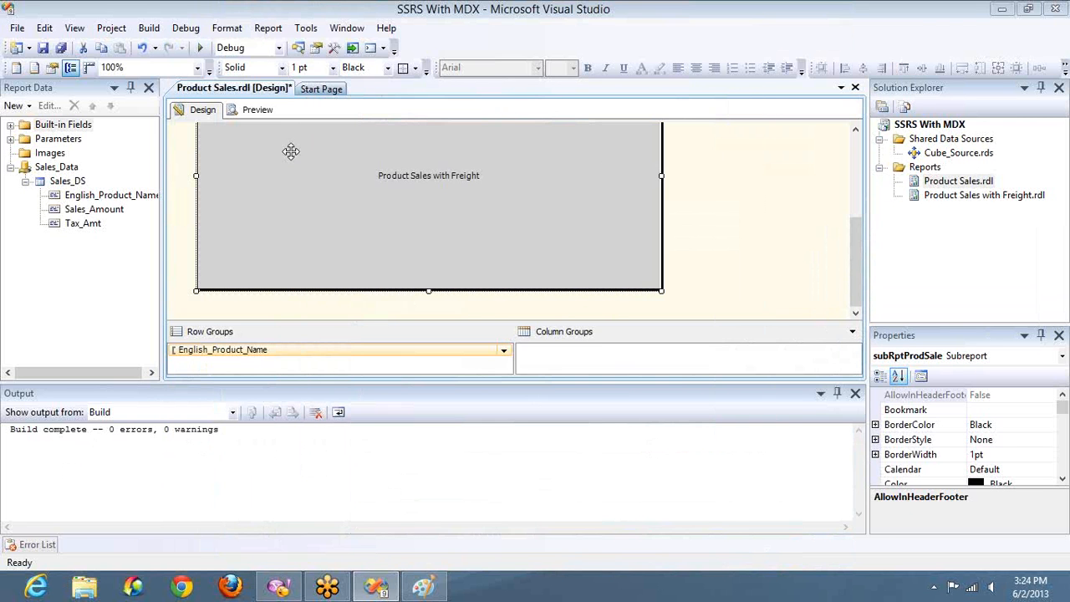
# - Preview the report with the Output window closed and page forward to page 4 to examine the subreport
pyautogui.click(264, 118)
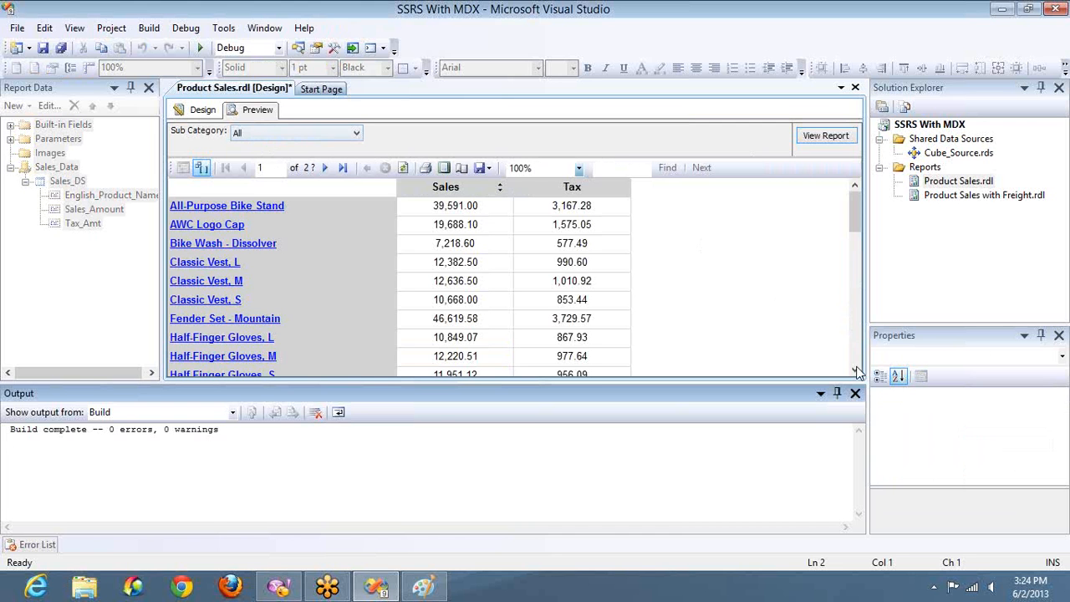
pyautogui.click(855, 393)
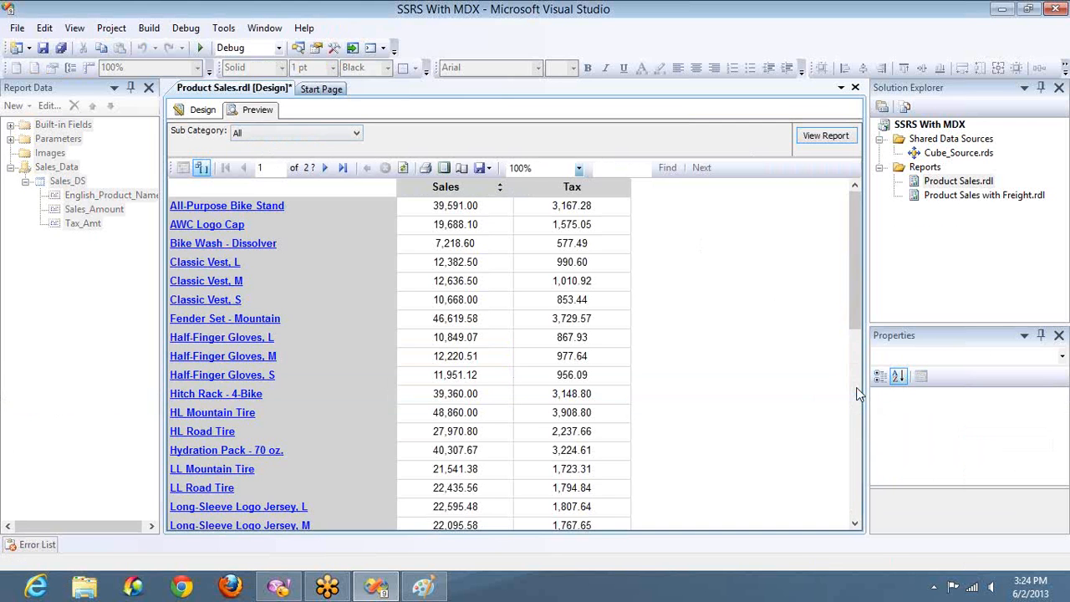
pyautogui.click(326, 168)
pyautogui.click(326, 168)
pyautogui.click(326, 168)
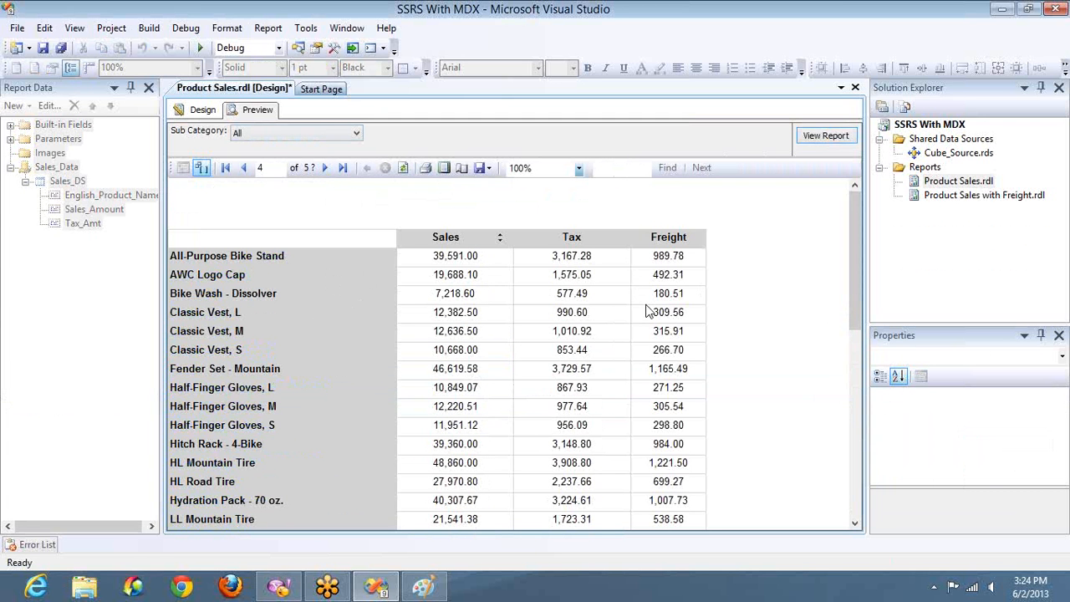
# - Run the previewed report with only the Bottles and Cages sub category selected
pyautogui.click(318, 135)
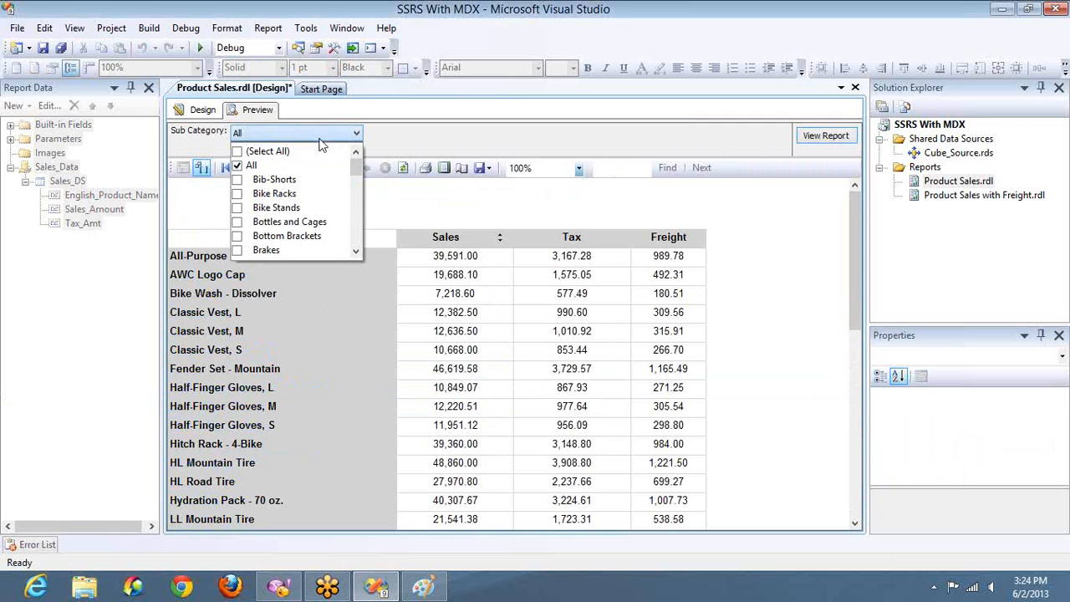
pyautogui.click(240, 167)
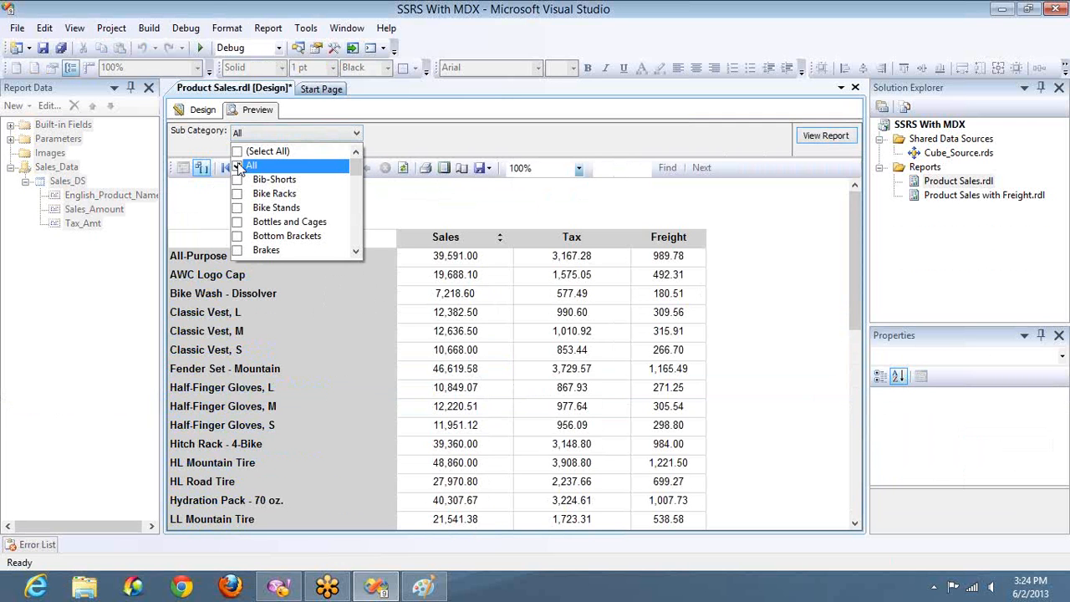
pyautogui.click(239, 223)
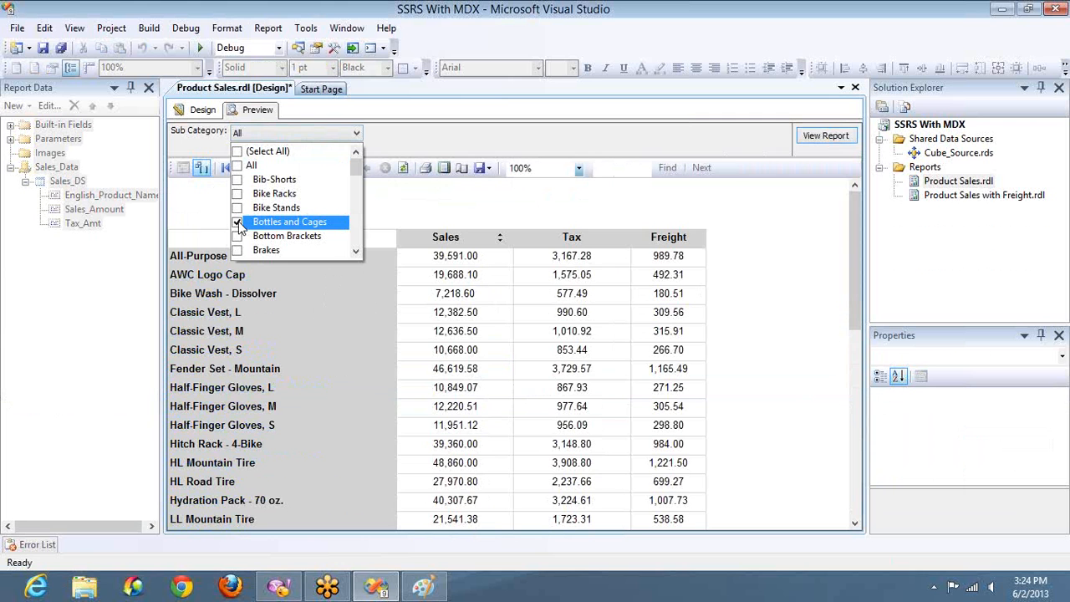
pyautogui.click(844, 137)
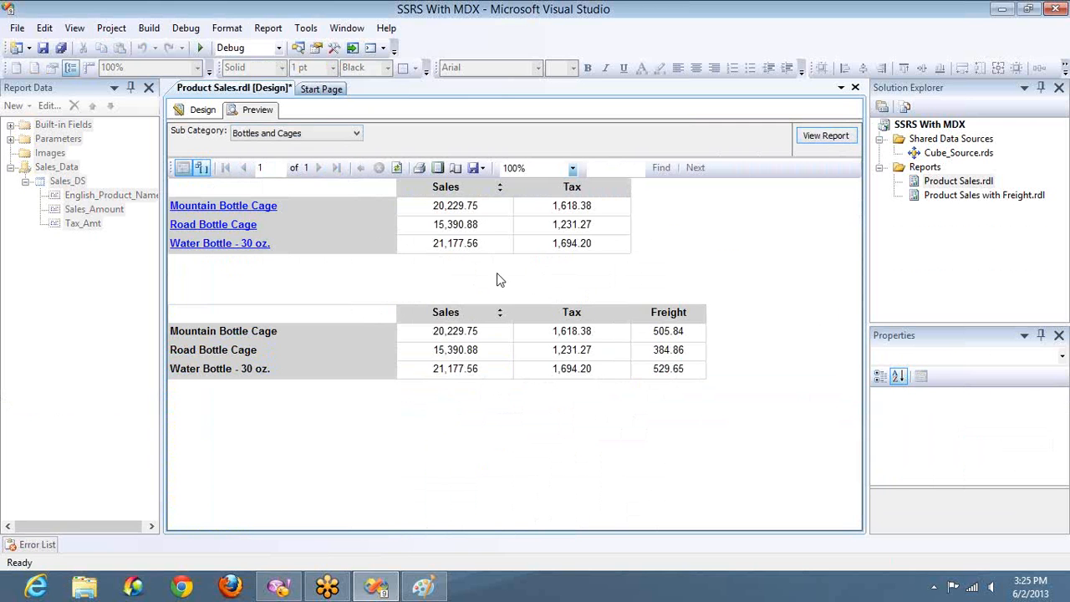
# - Review the subreport's parameter mapping in its properties and return to the report preview
pyautogui.click(207, 110)
pyautogui.rightClick(443, 367)
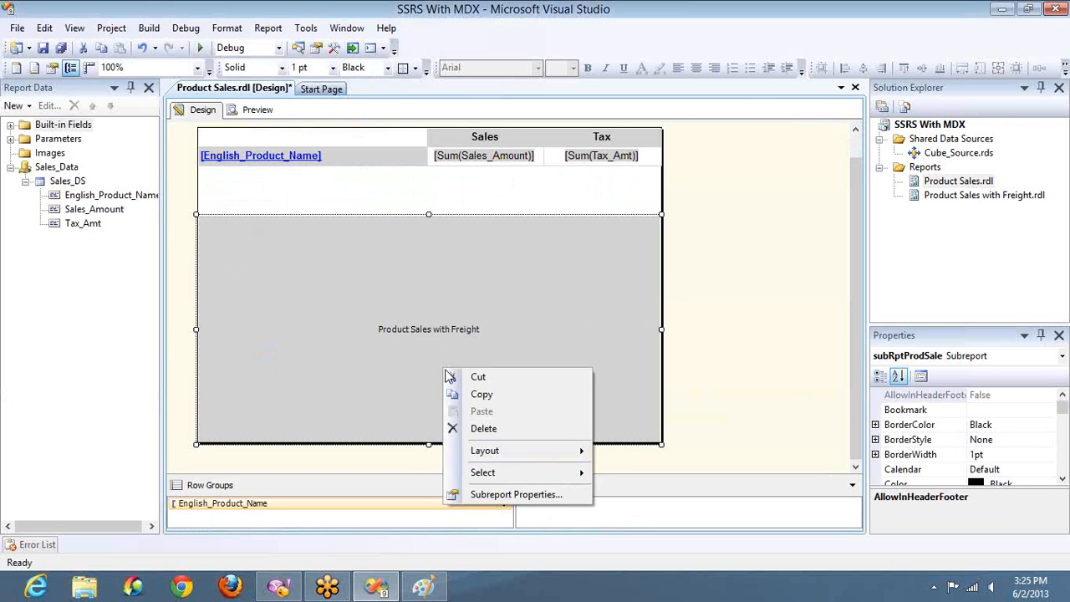
pyautogui.click(485, 494)
pyautogui.click(351, 179)
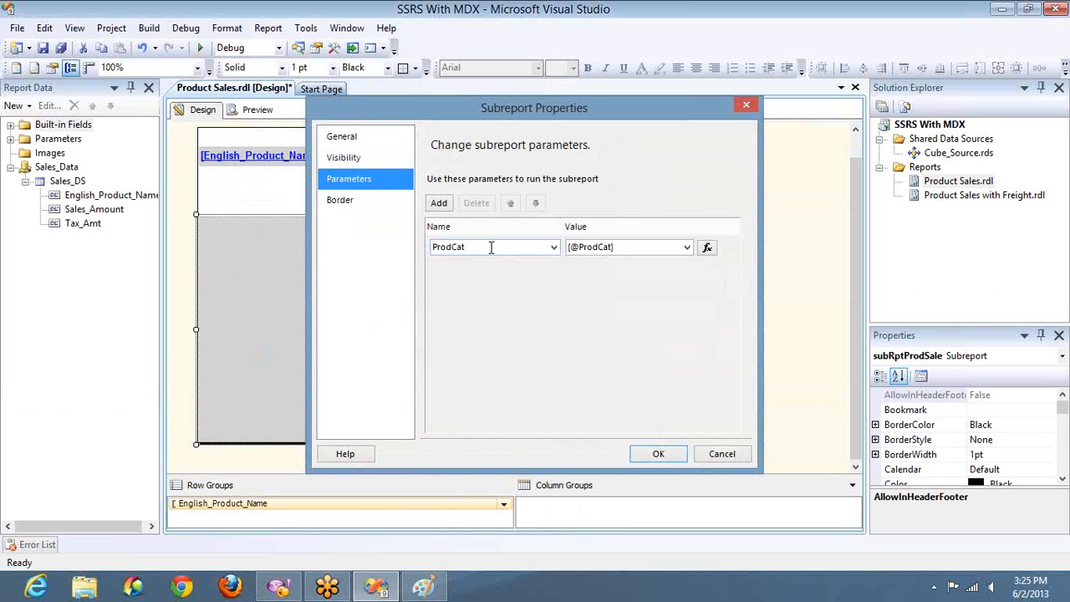
pyautogui.click(707, 456)
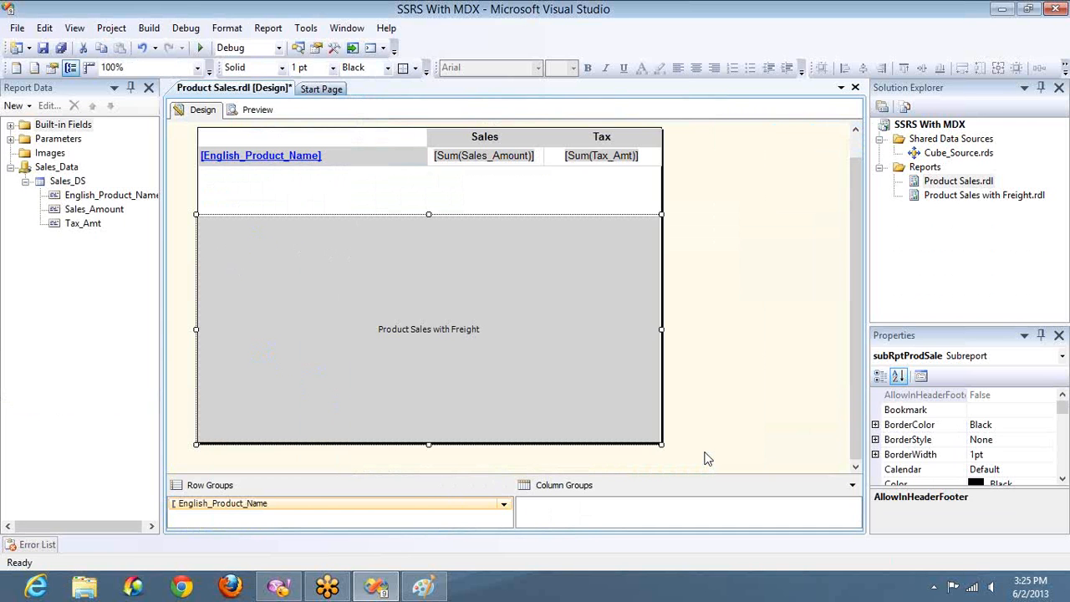
pyautogui.click(258, 111)
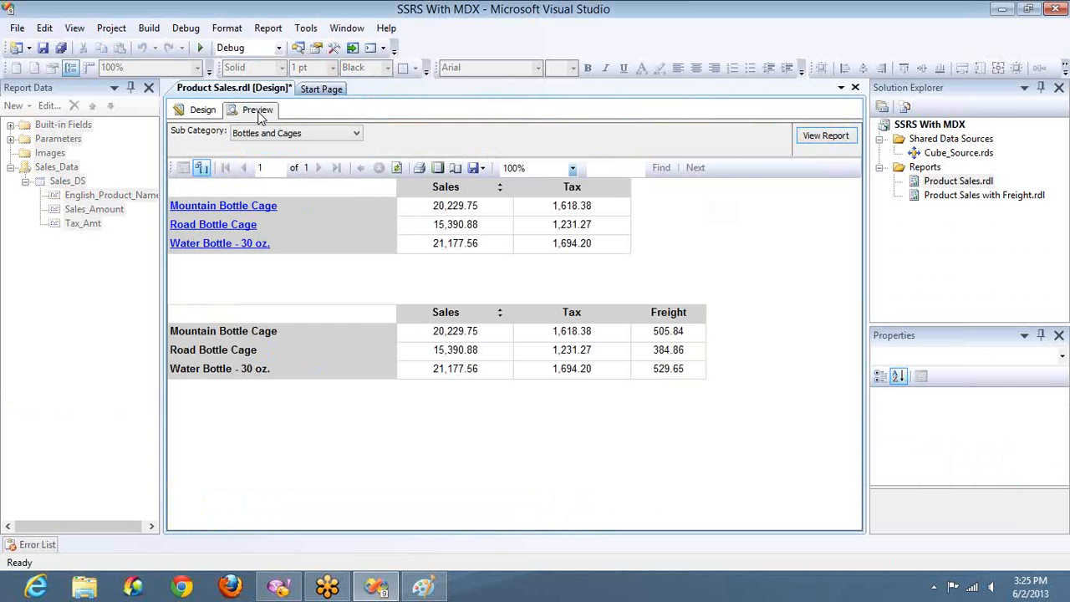
# - Duplicate the Product Sales.rdl report in the project's Reports folder and select the copy
pyautogui.click(955, 184)
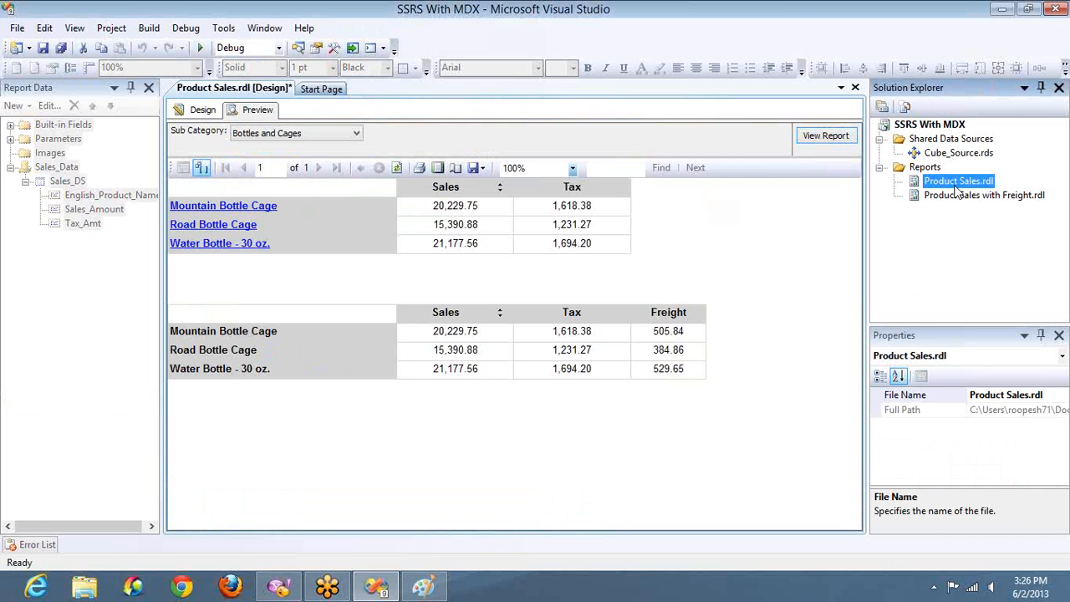
pyautogui.hotkey('ctrl', 'v')
pyautogui.click(967, 210)
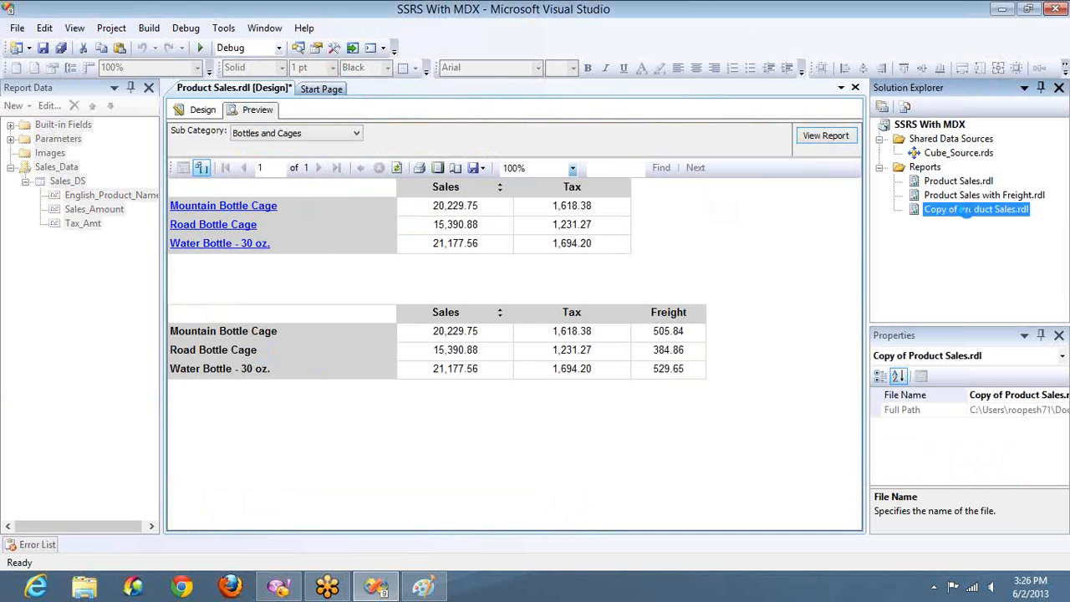
# - Open Copy of Product Sales.rdl, extend the report body to about 3.3 in tall, and insert a subreport below the table
pyautogui.doubleClick(966, 210)
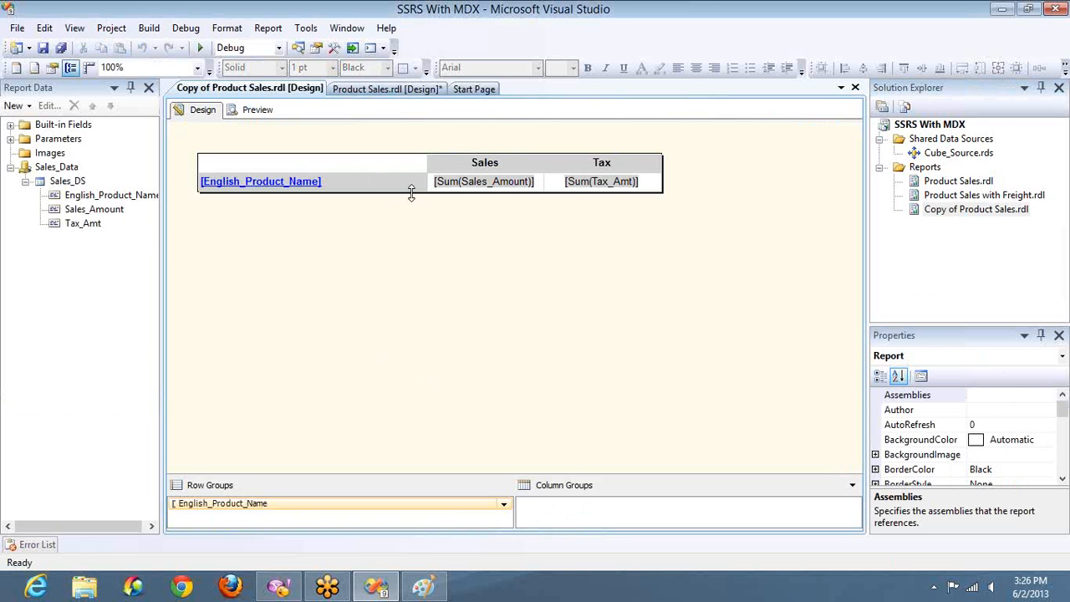
pyautogui.moveTo(404, 193); pyautogui.dragTo(418, 405)
pyautogui.rightClick(424, 342)
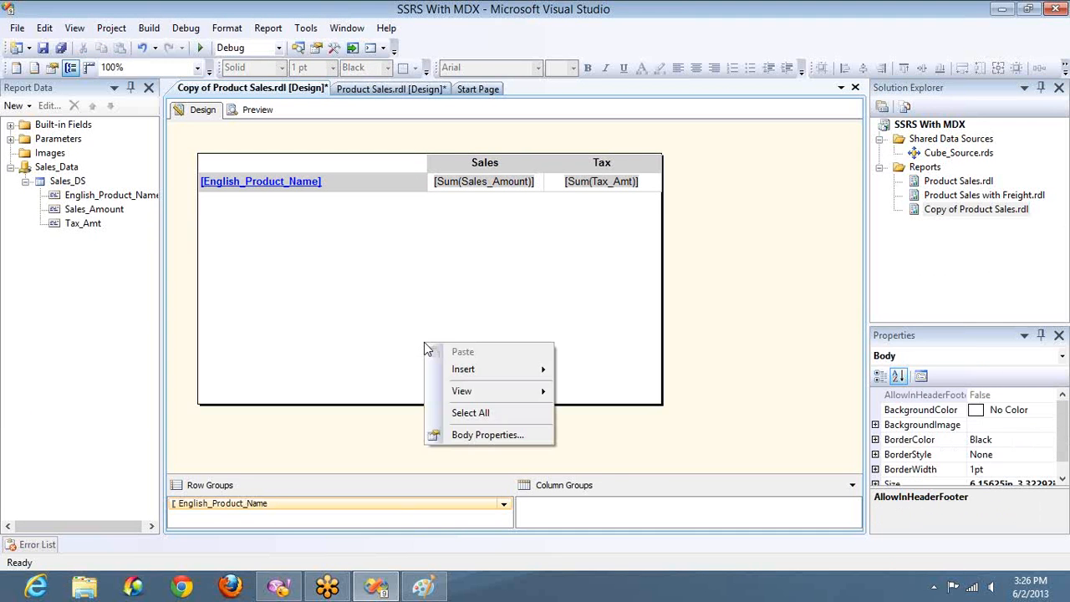
pyautogui.moveTo(513, 371)
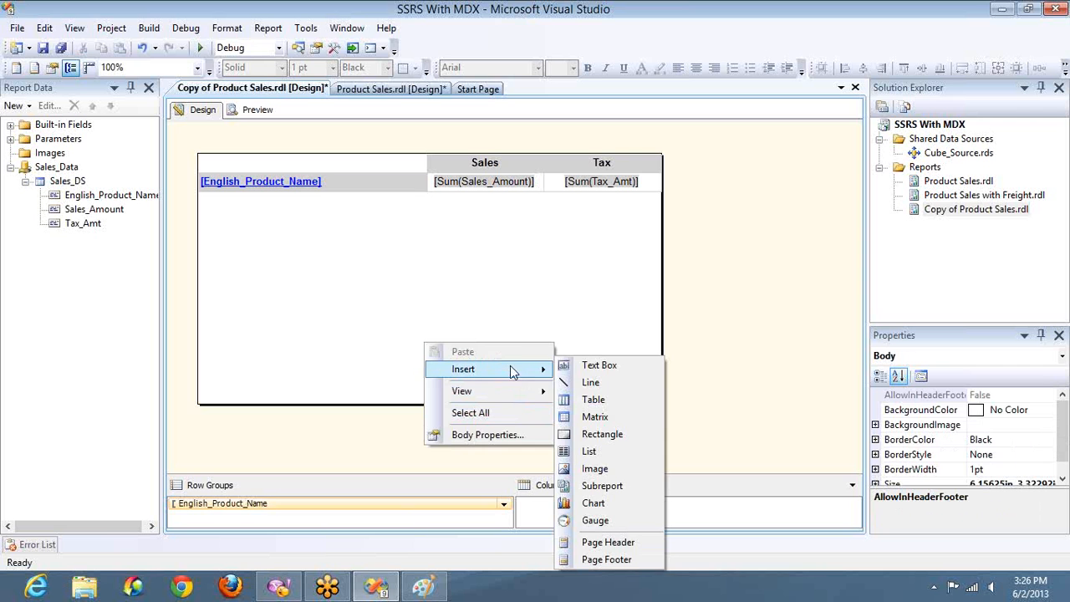
pyautogui.click(596, 488)
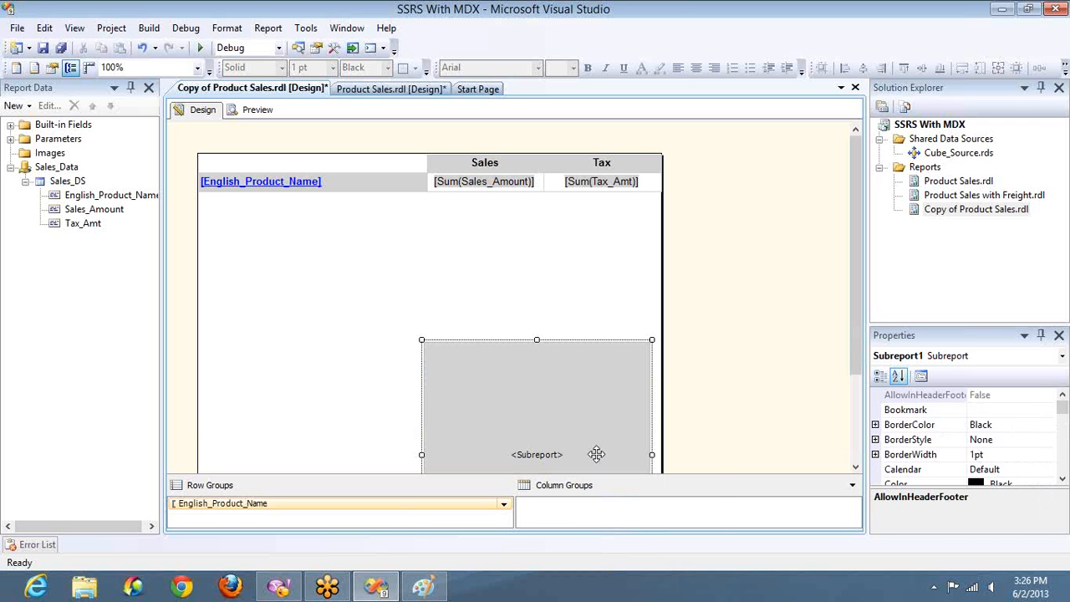
# - Check which reports can be chosen as the source in the new subreport's properties, leaving the properties without choosing one
pyautogui.rightClick(573, 401)
pyautogui.click(635, 525)
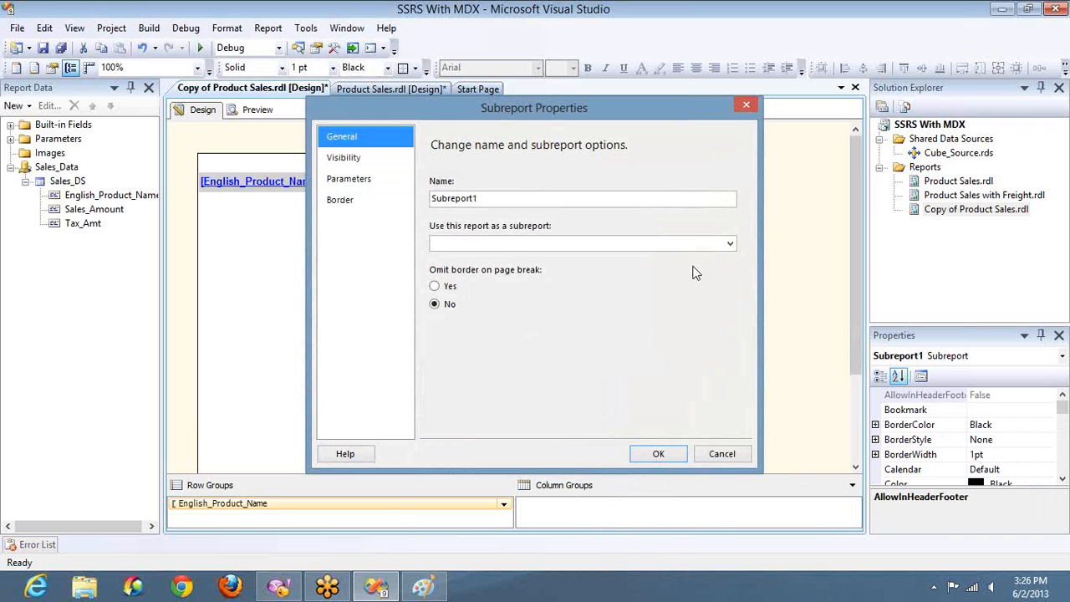
pyautogui.click(730, 245)
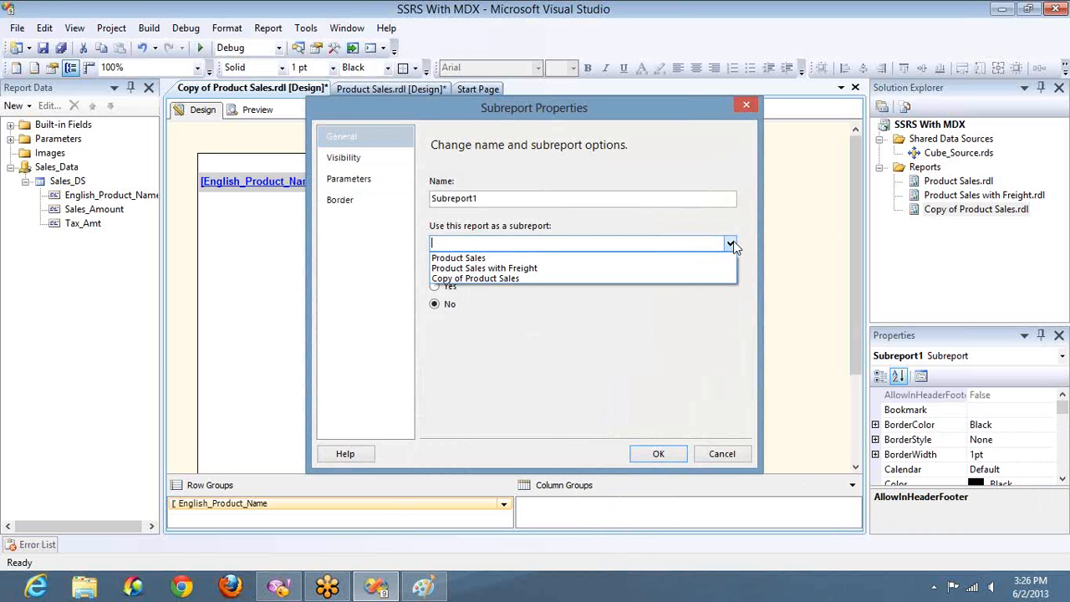
pyautogui.click(753, 108)
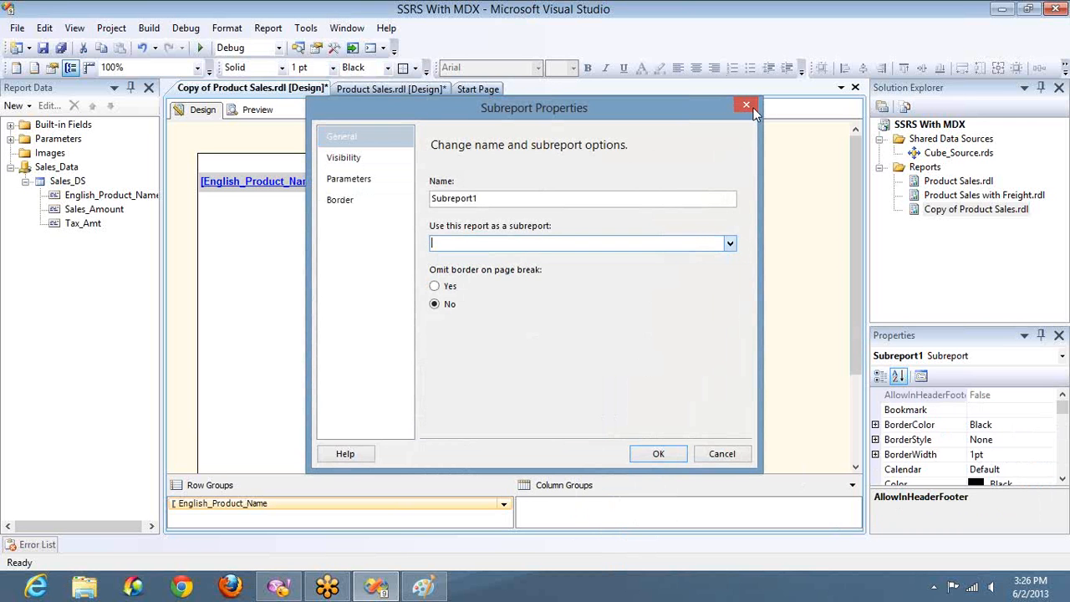
pyautogui.click(745, 107)
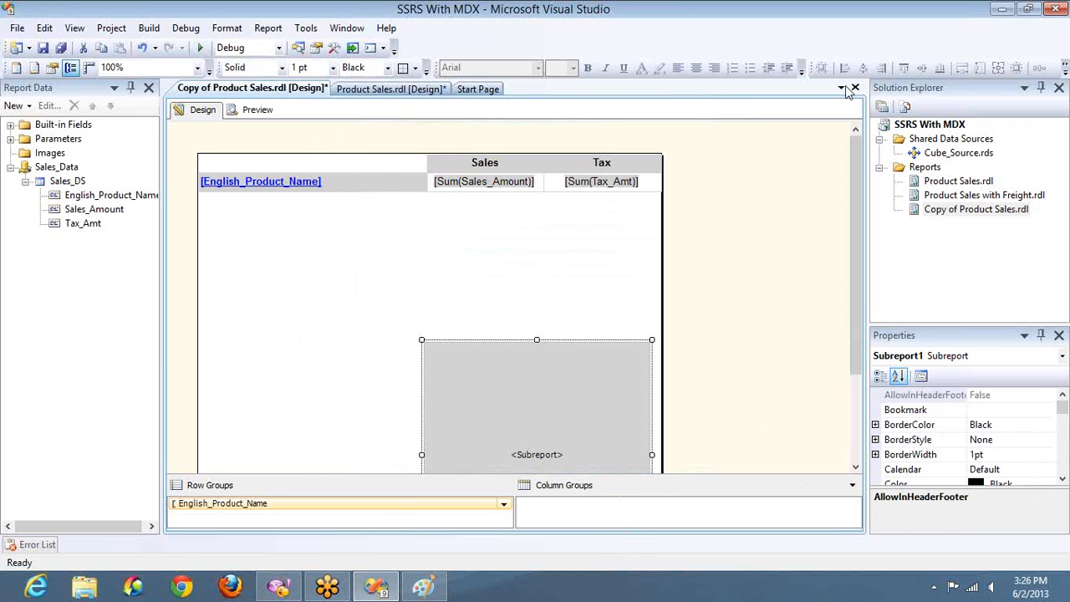
# - Close Copy of Product Sales.rdl without saving its changes and permanently delete it from the project
pyautogui.click(855, 88)
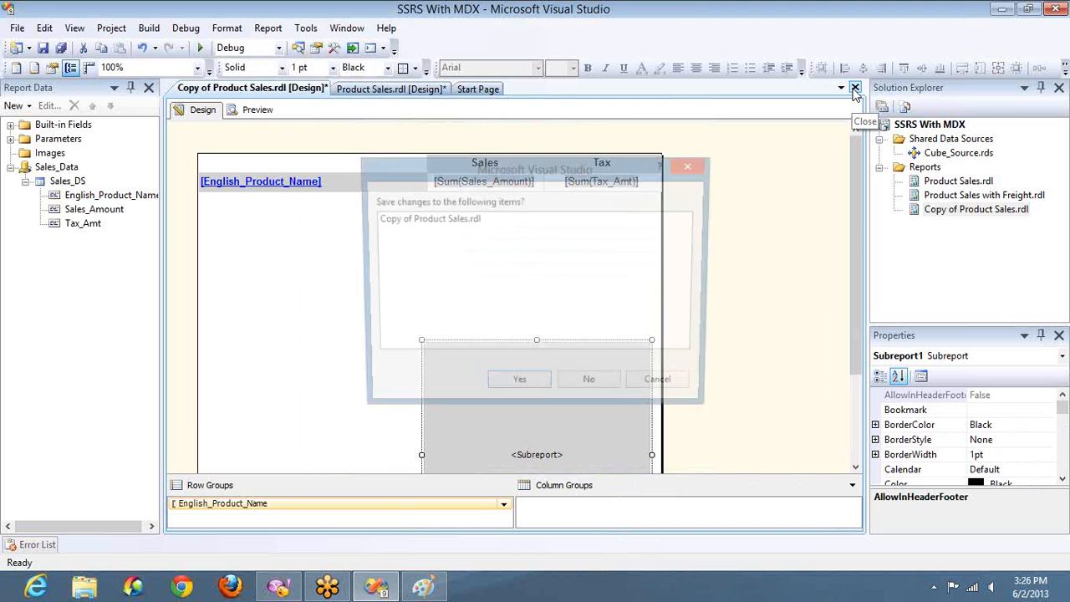
pyautogui.click(619, 383)
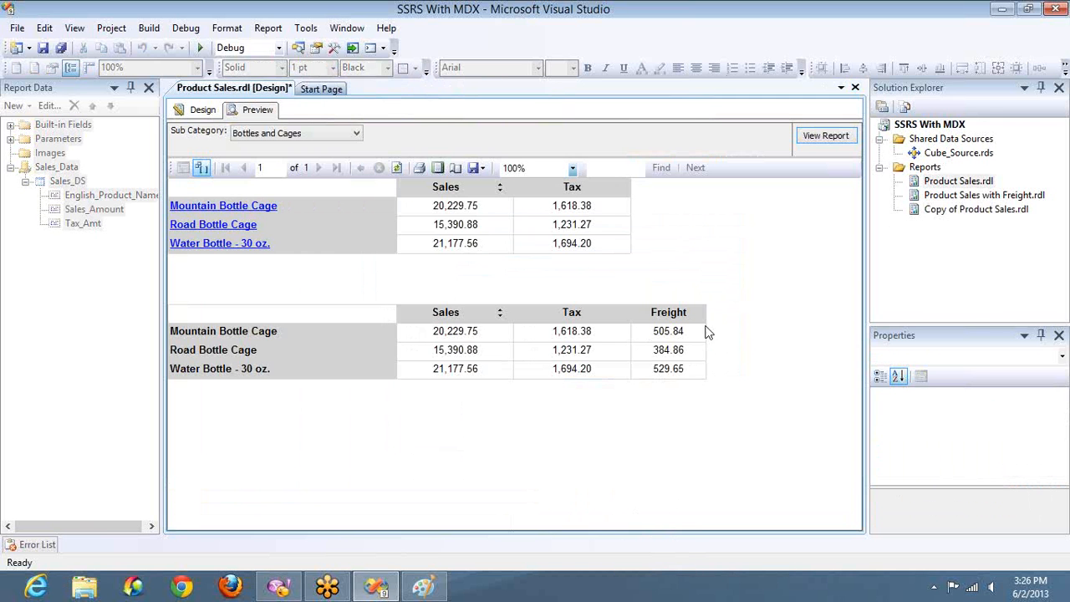
pyautogui.click(991, 211)
pyautogui.press('Delete')
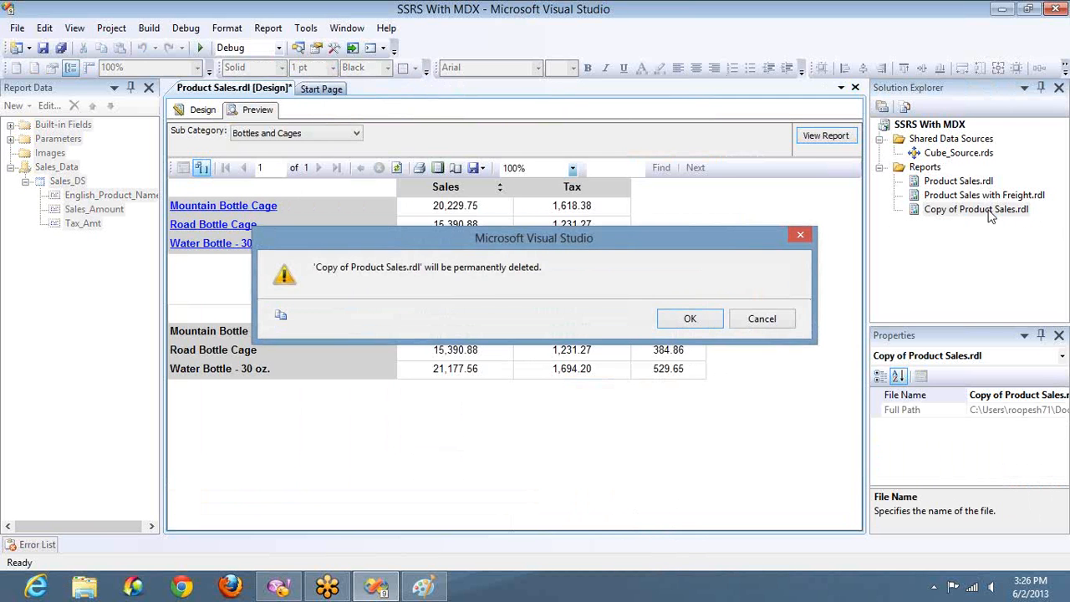
pyautogui.press('Return')
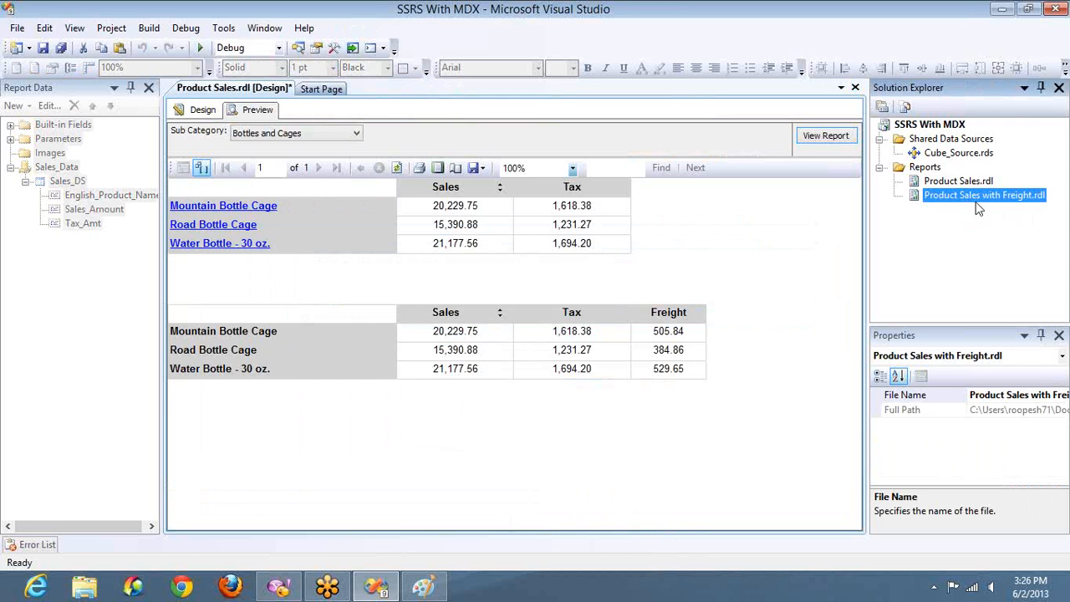
# - Run the Product Sales preview with only the Bib-Shorts sub category selected
pyautogui.click(280, 135)
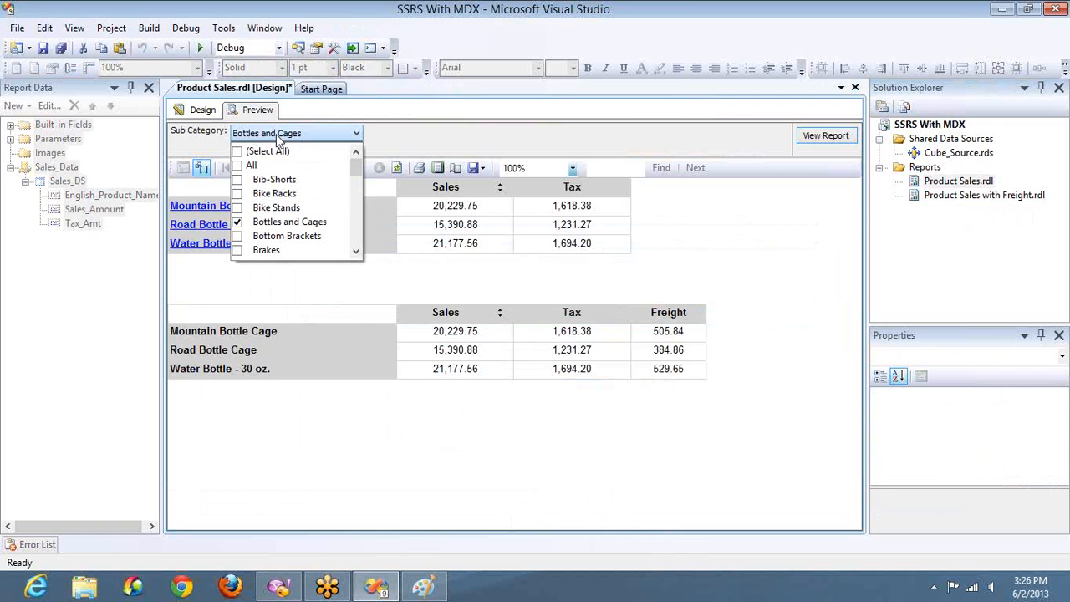
pyautogui.click(238, 223)
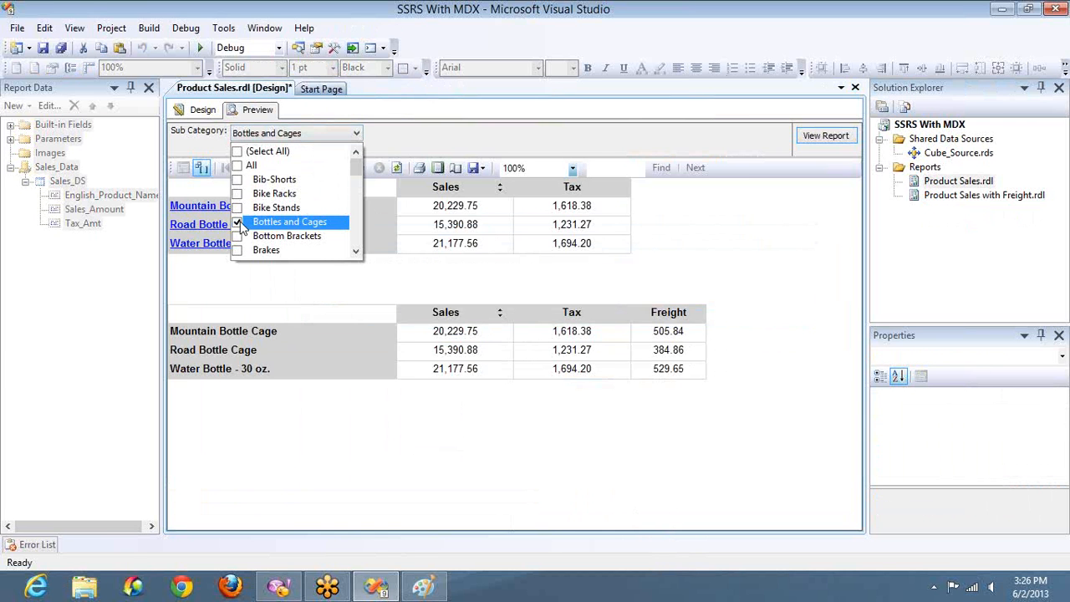
pyautogui.click(238, 180)
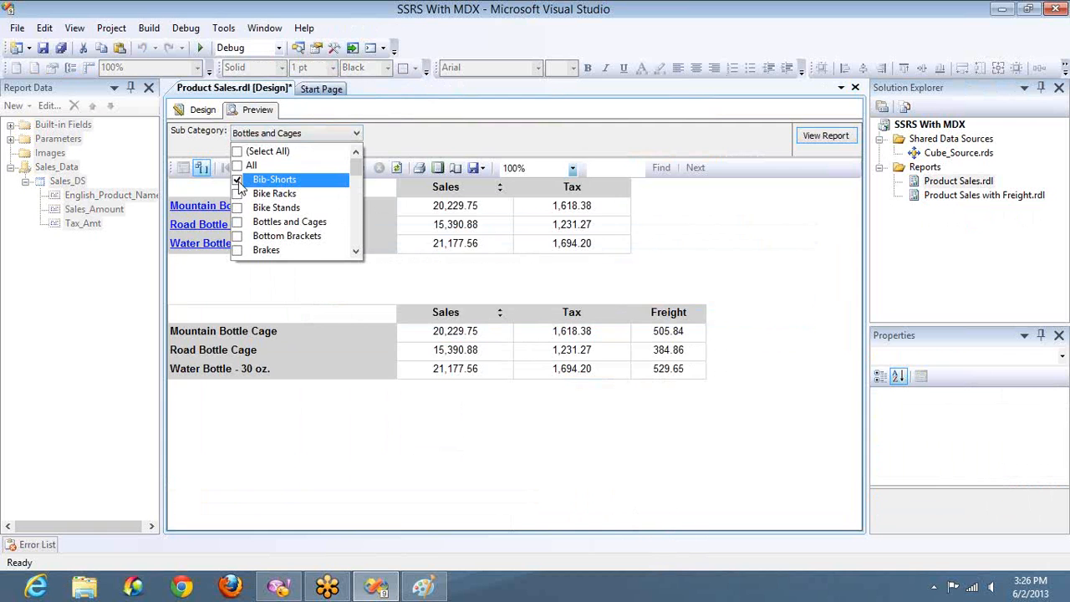
pyautogui.click(824, 139)
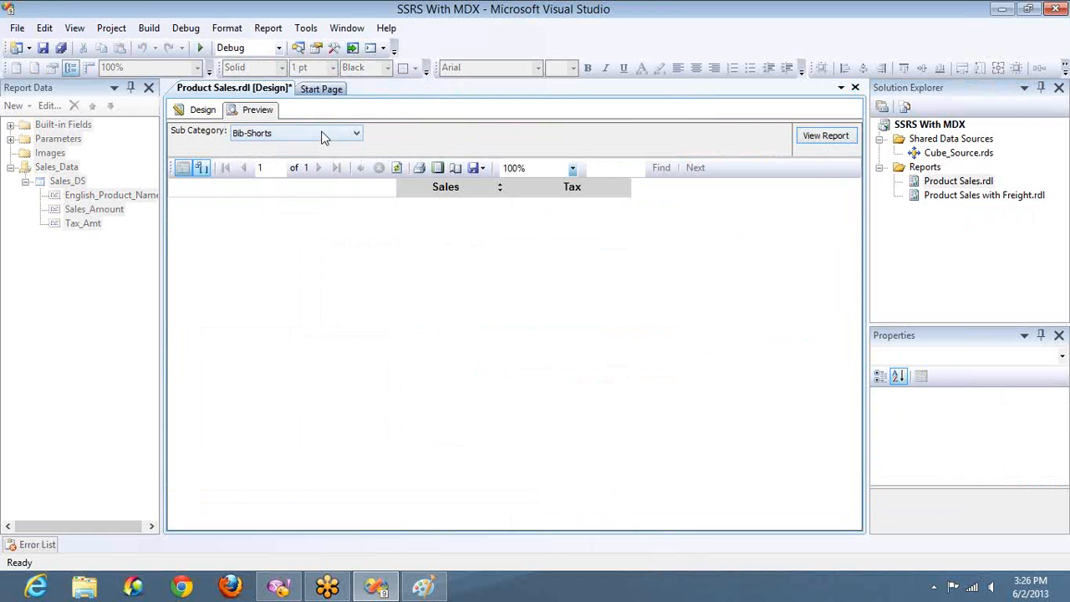
# - Add Brakes to the sub category selection and rerun the report preview
pyautogui.click(325, 133)
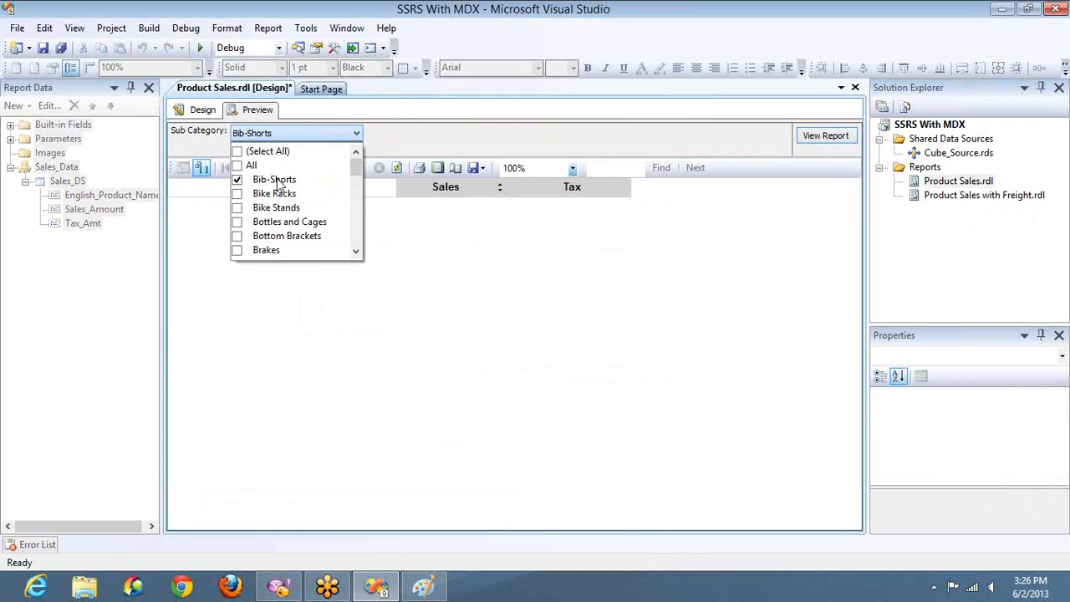
pyautogui.click(239, 252)
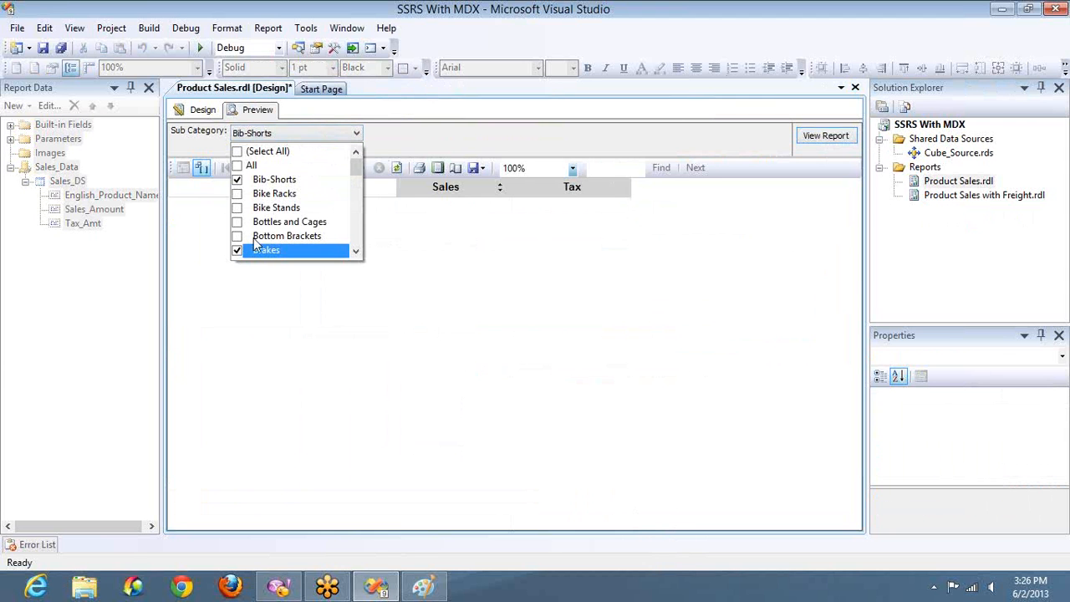
pyautogui.click(811, 138)
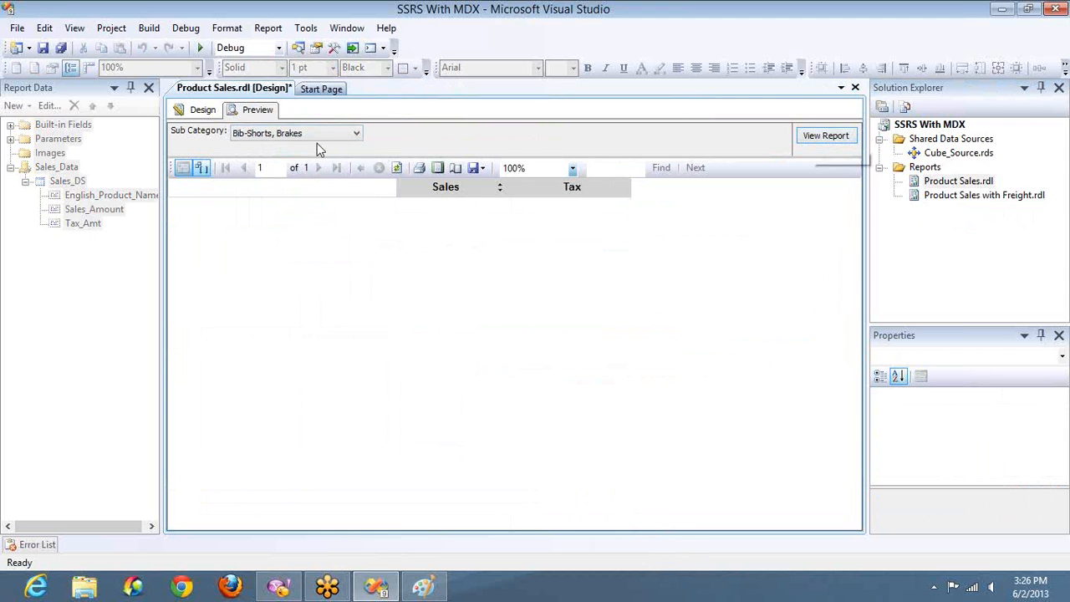
# - Include All in the sub category selection alongside Bib-Shorts and Brakes, and rerun the report preview
pyautogui.click(313, 133)
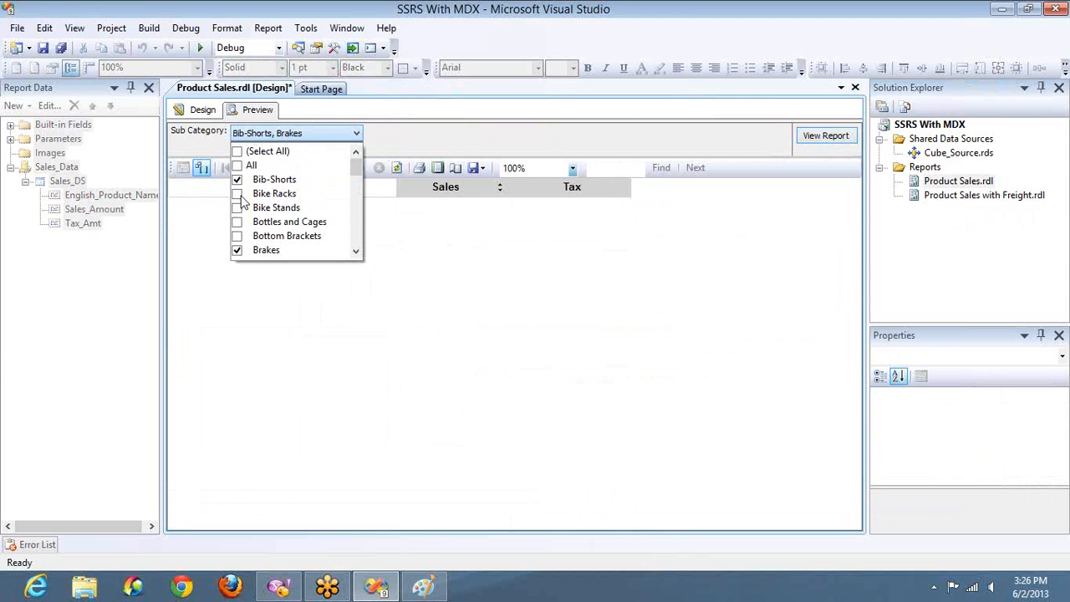
pyautogui.click(238, 166)
pyautogui.press('super')
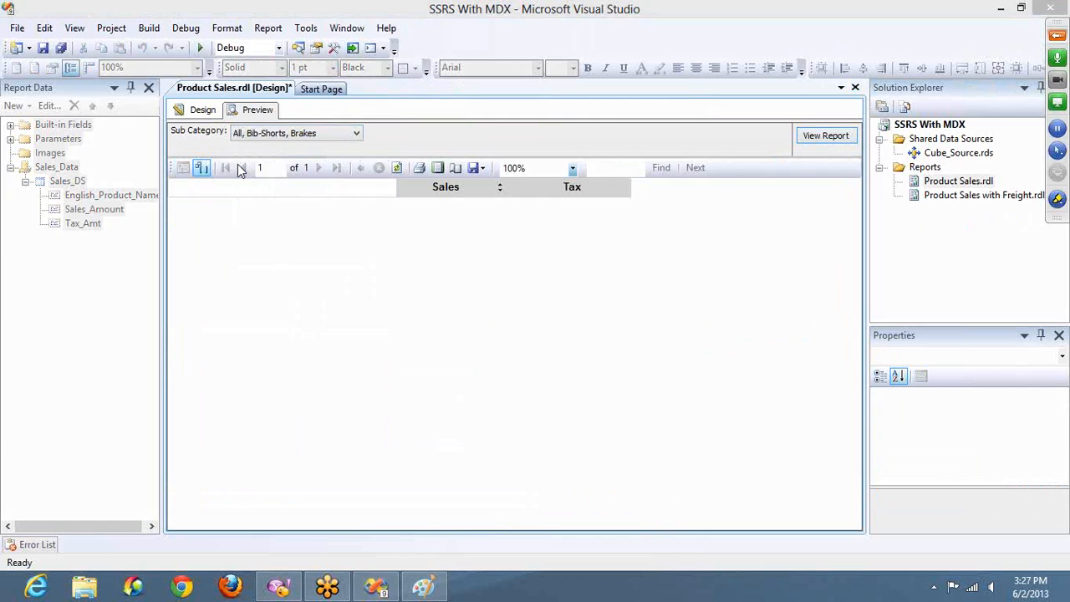
pyautogui.press('super')
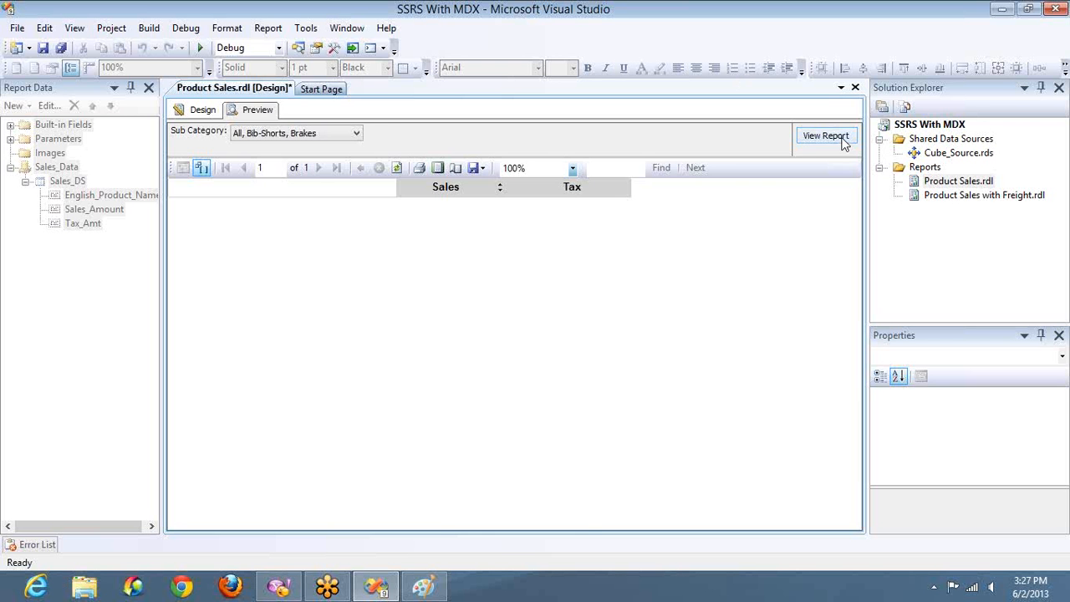
pyautogui.click(845, 144)
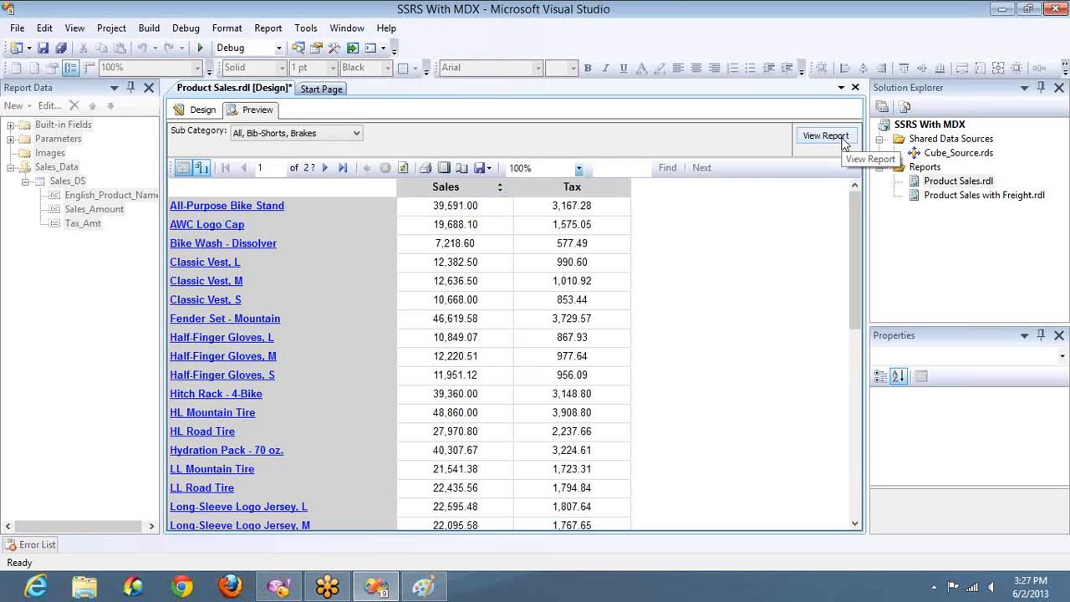